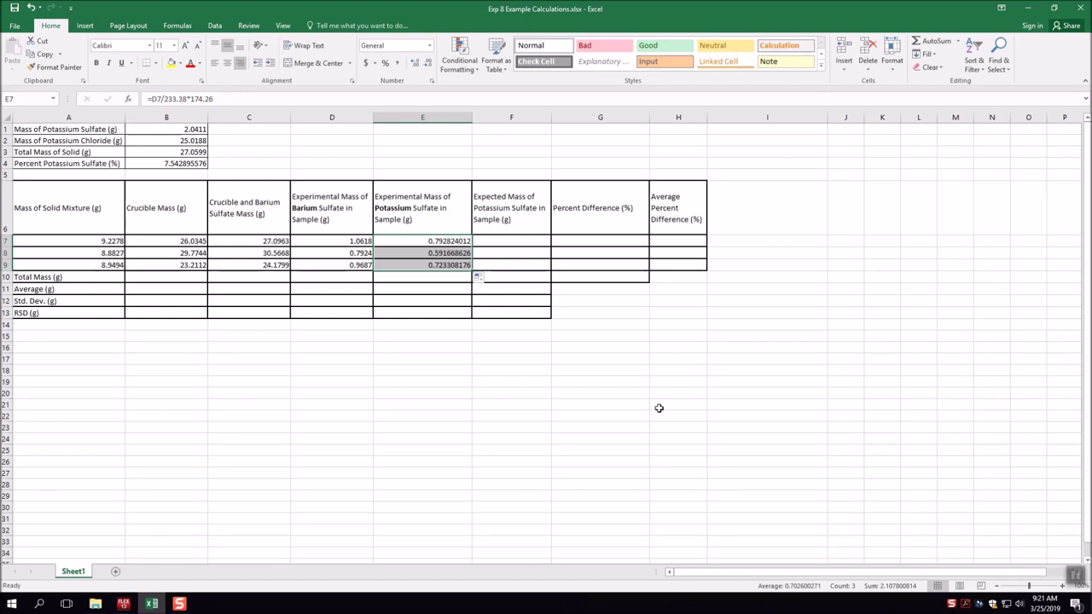
# - Enter the formula =A7*(B4/100) in F7 to calculate the first sample's expected potassium sulfate mass
pyautogui.click(504, 240)
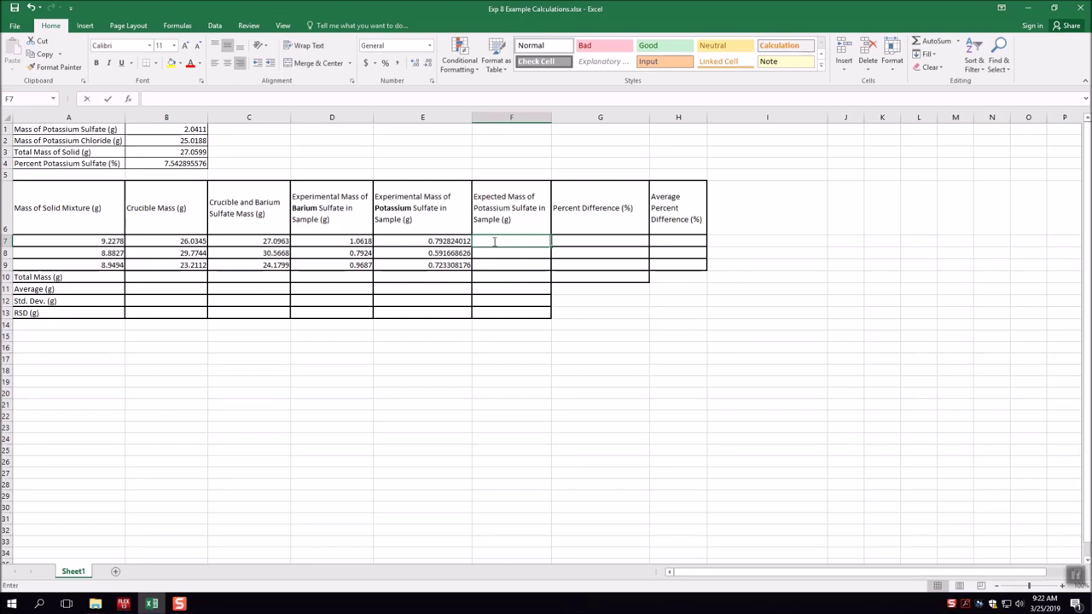
pyautogui.write('=')
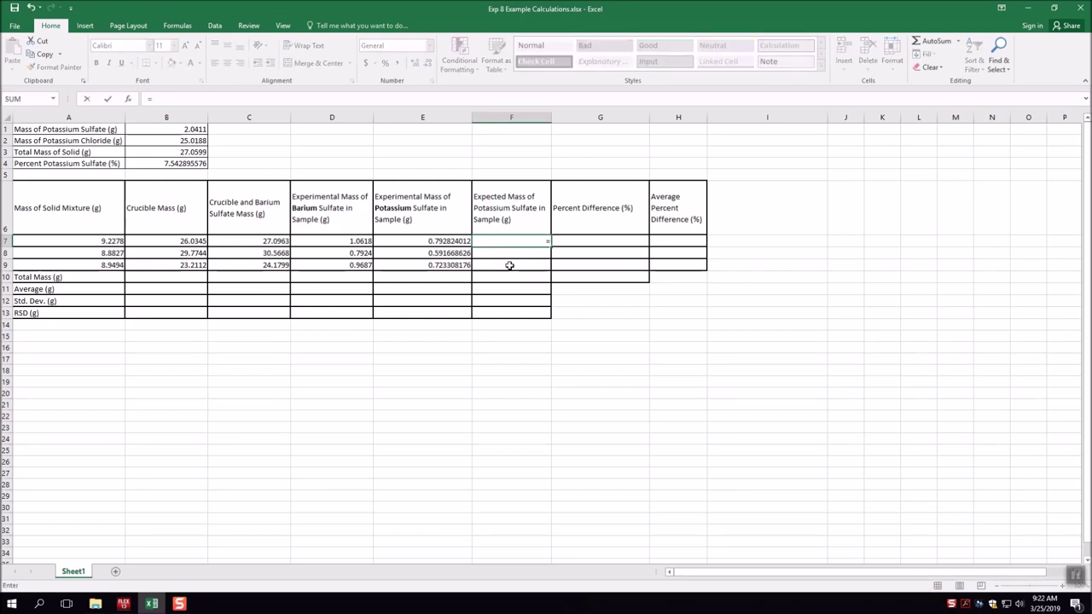
pyautogui.click(71, 243)
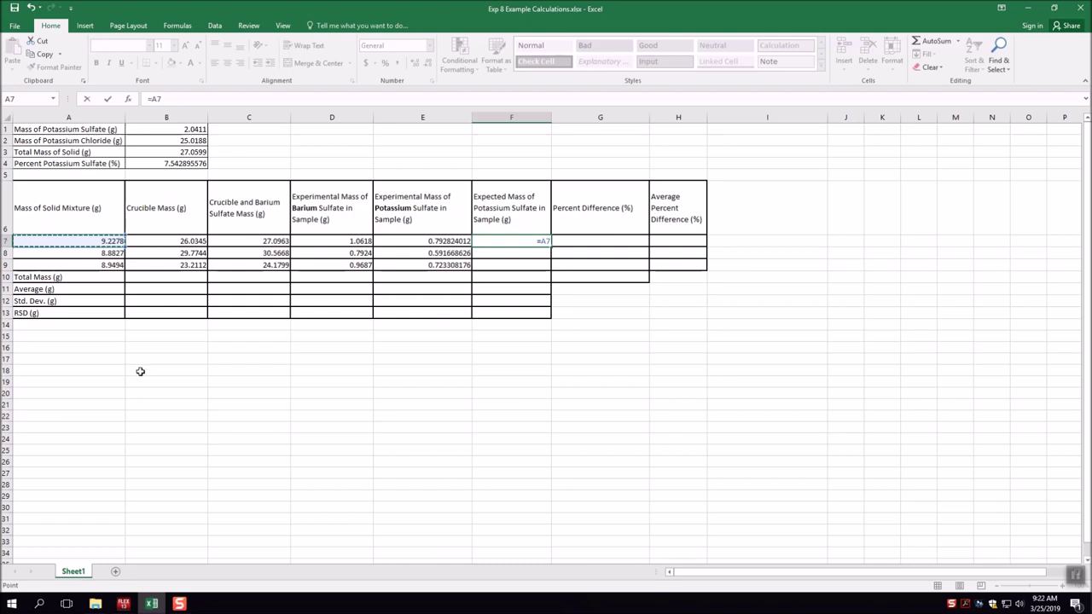
pyautogui.write('*')
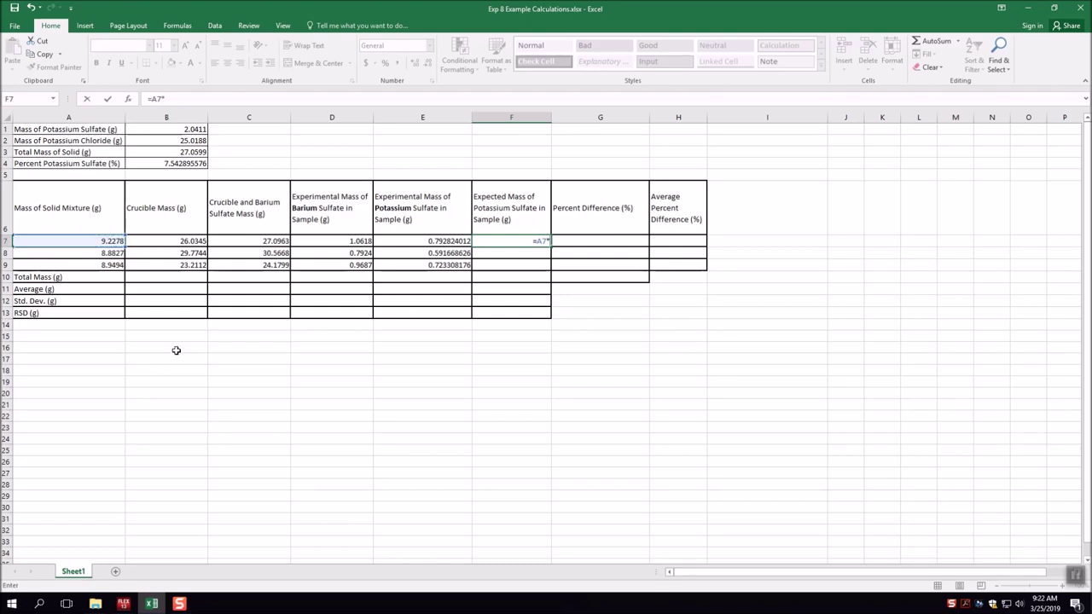
pyautogui.click(178, 164)
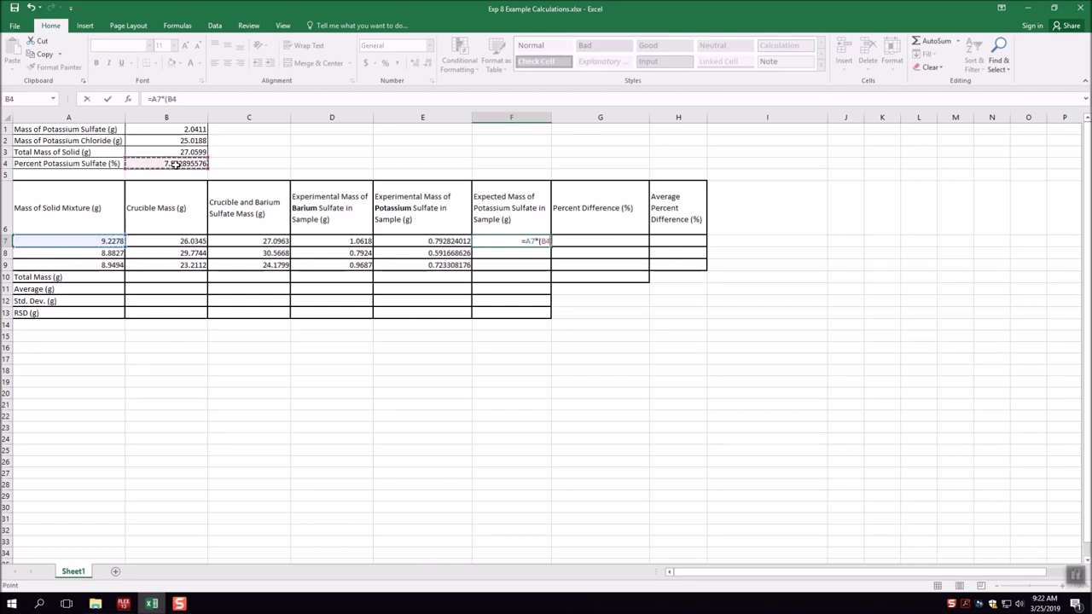
pyautogui.write('/100)')
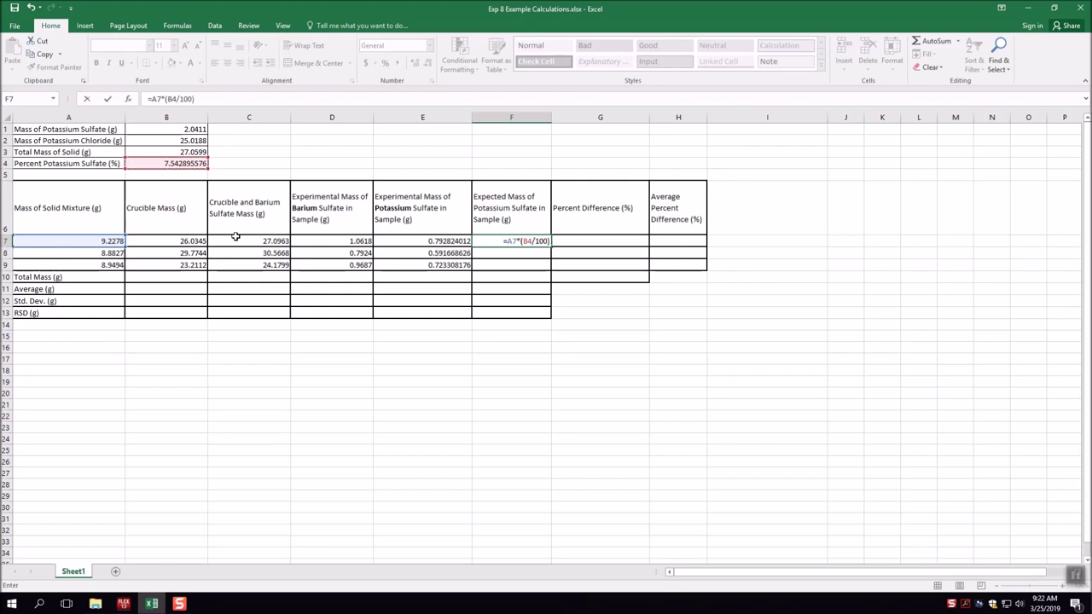
pyautogui.press('Return')
# - Try to fill the F7 expected mass formula down to F8 and inspect the cell references in the copy
pyautogui.click(496, 242)
pyautogui.moveTo(552, 252); pyautogui.dragTo(552, 258)
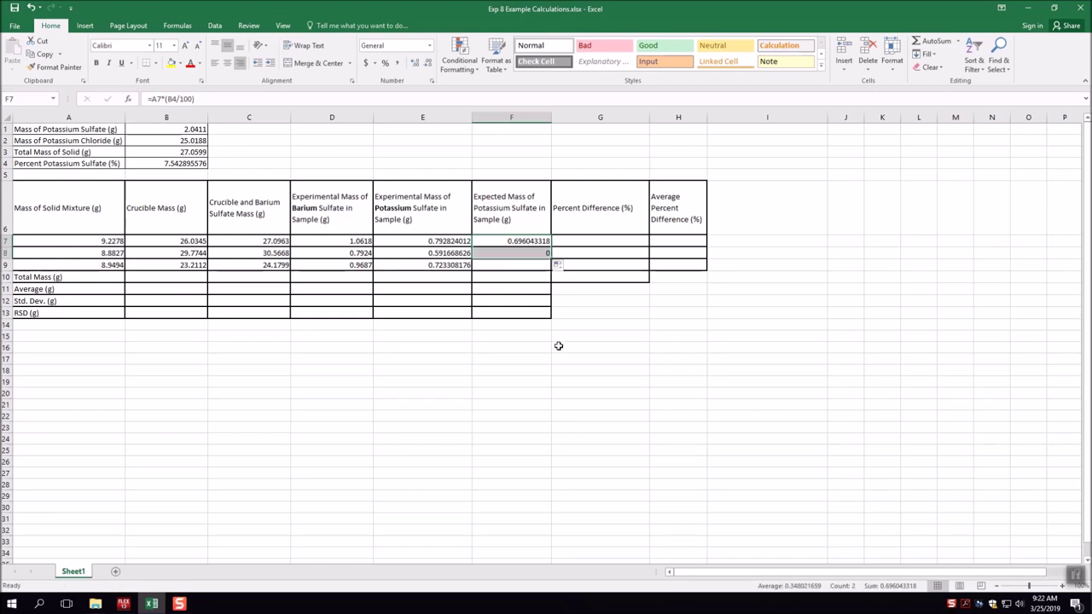
pyautogui.doubleClick(530, 253)
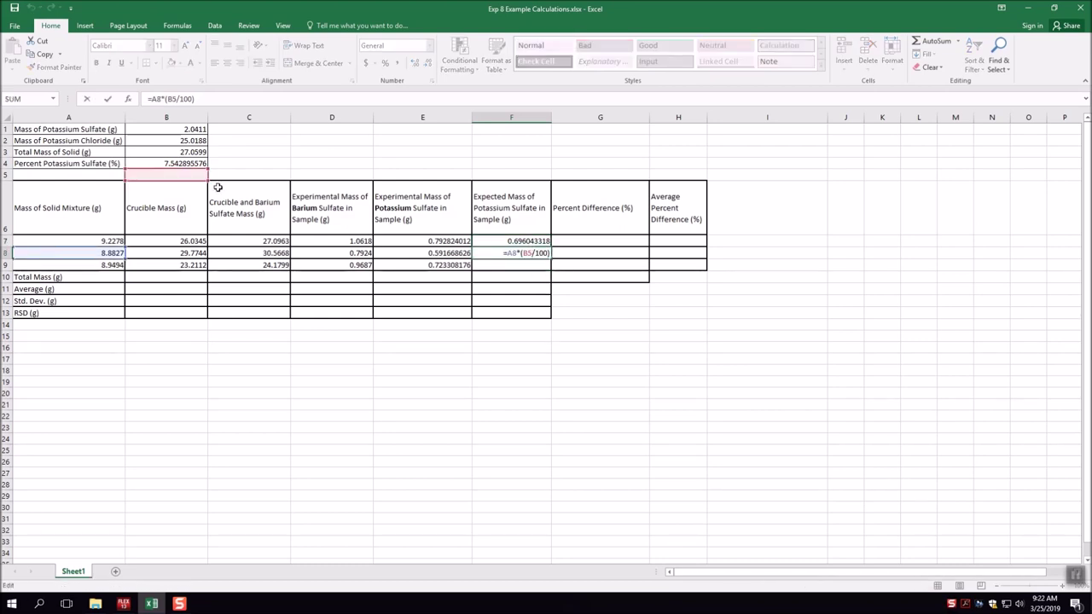
pyautogui.press('Escape')
# - Make the B4 reference in F7 absolute as $B$4 and fill the formula down through F9
pyautogui.press('Up')
pyautogui.press('F2')
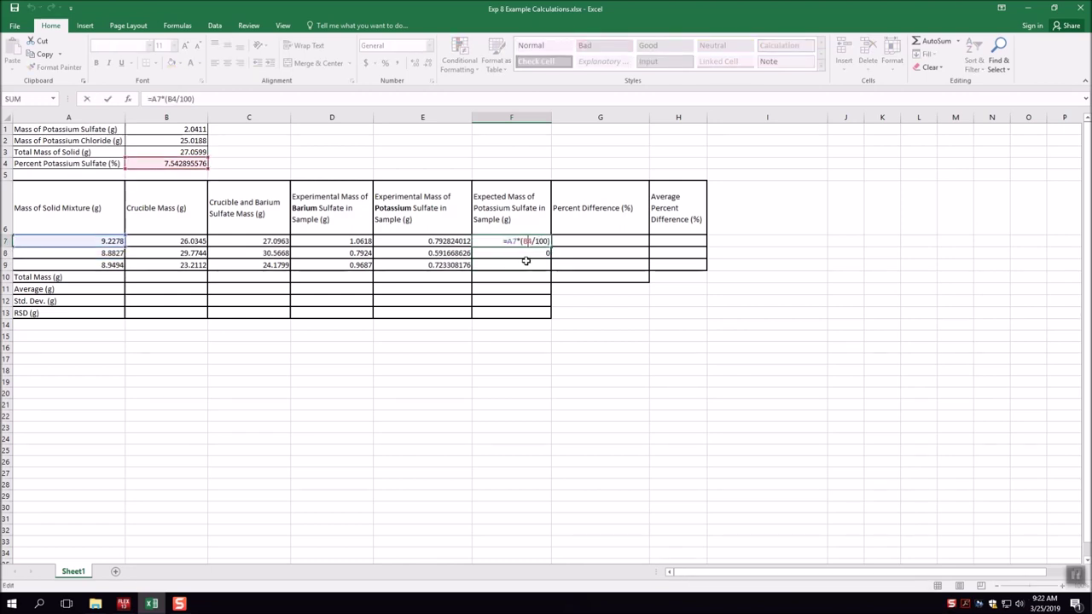
pyautogui.press('F4')
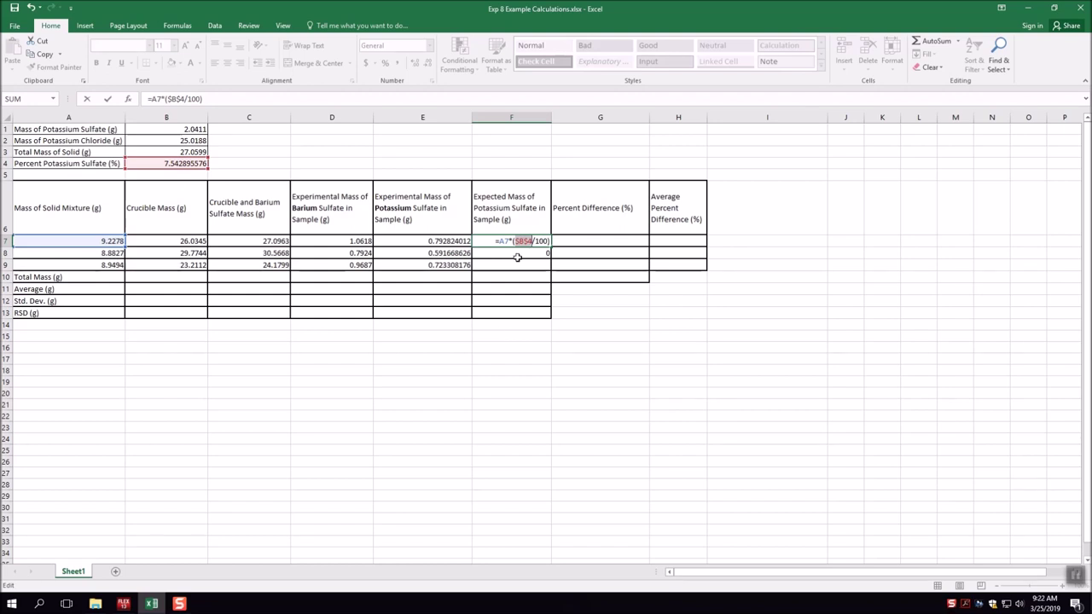
pyautogui.press('Return')
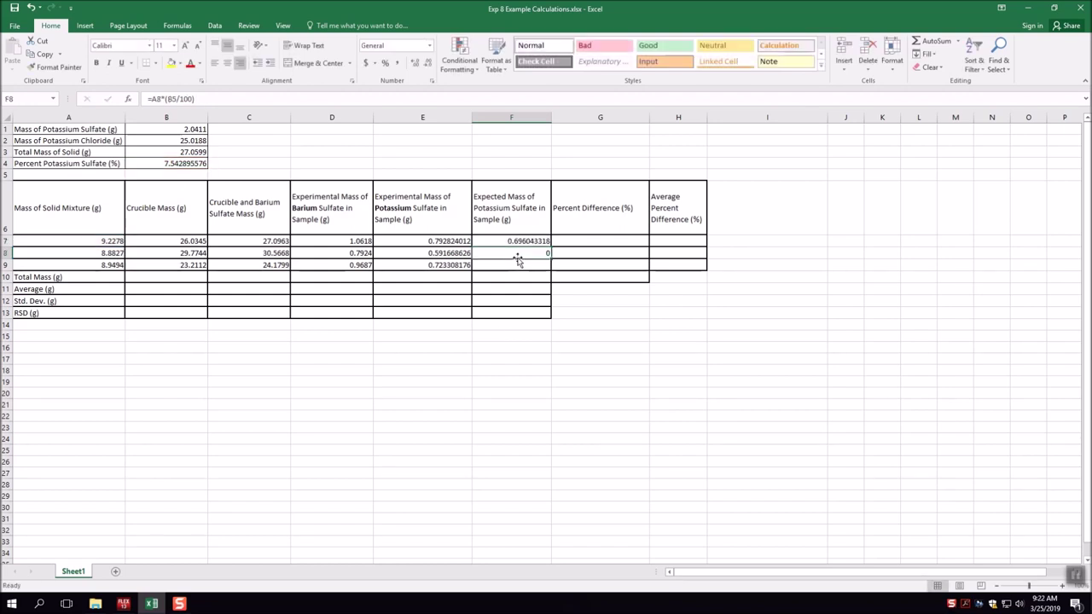
pyautogui.click(535, 241)
pyautogui.moveTo(551, 247); pyautogui.dragTo(538, 265)
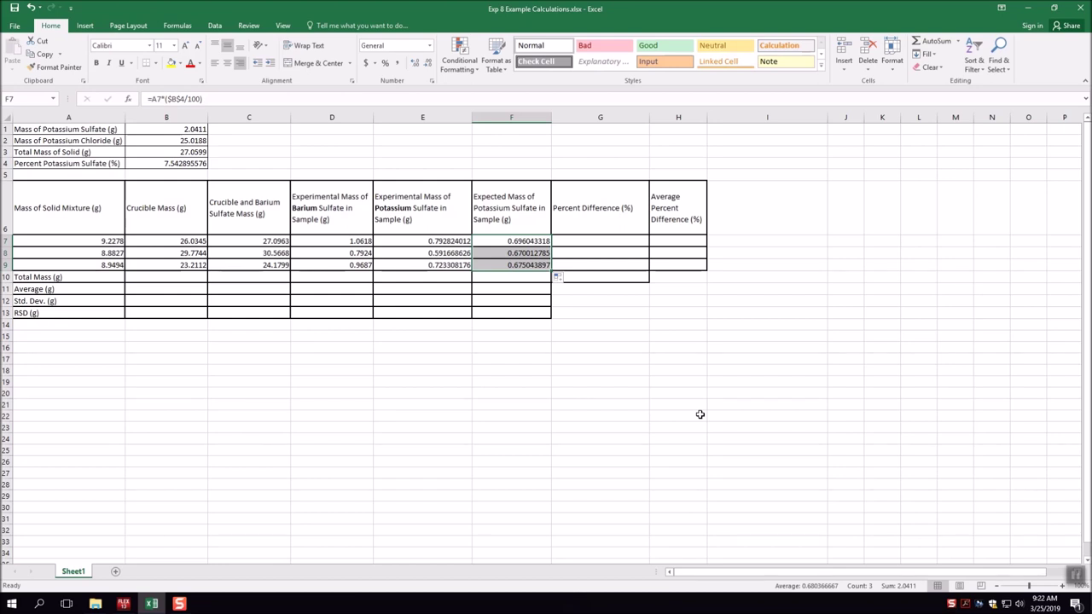
# - Enter the percent difference formula =ABS(F7-E7)/F7*100 in G7 and fill it down through G9
pyautogui.click(587, 239)
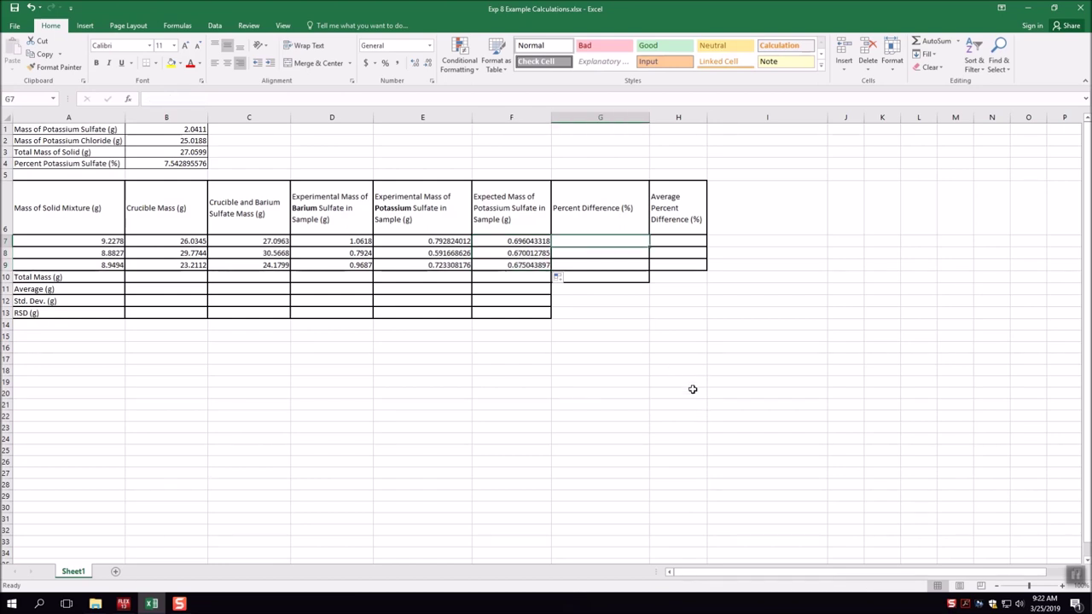
pyautogui.write('=abs')
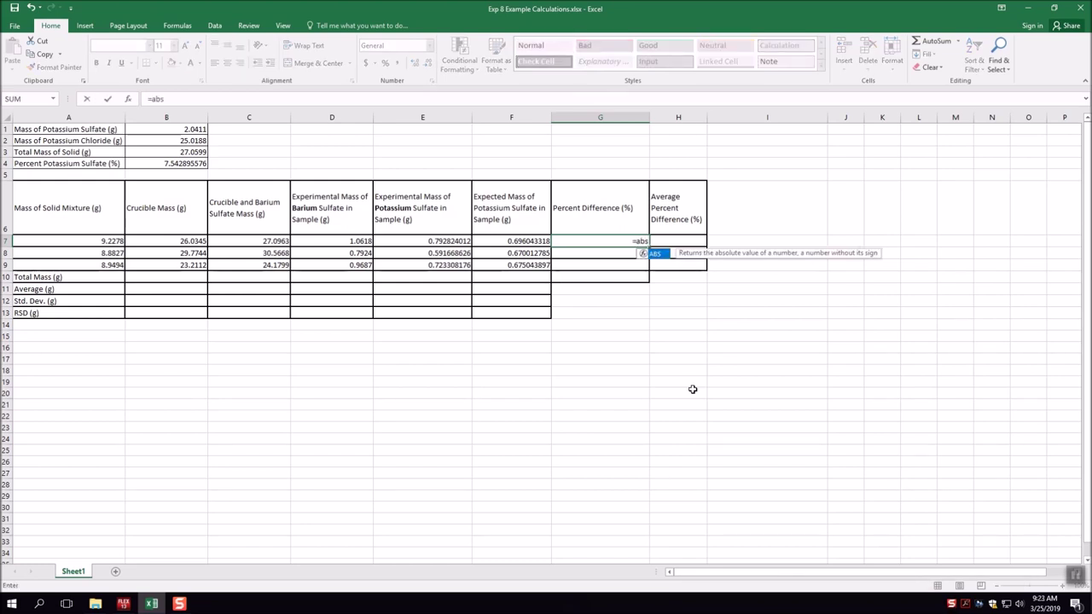
pyautogui.write('(')
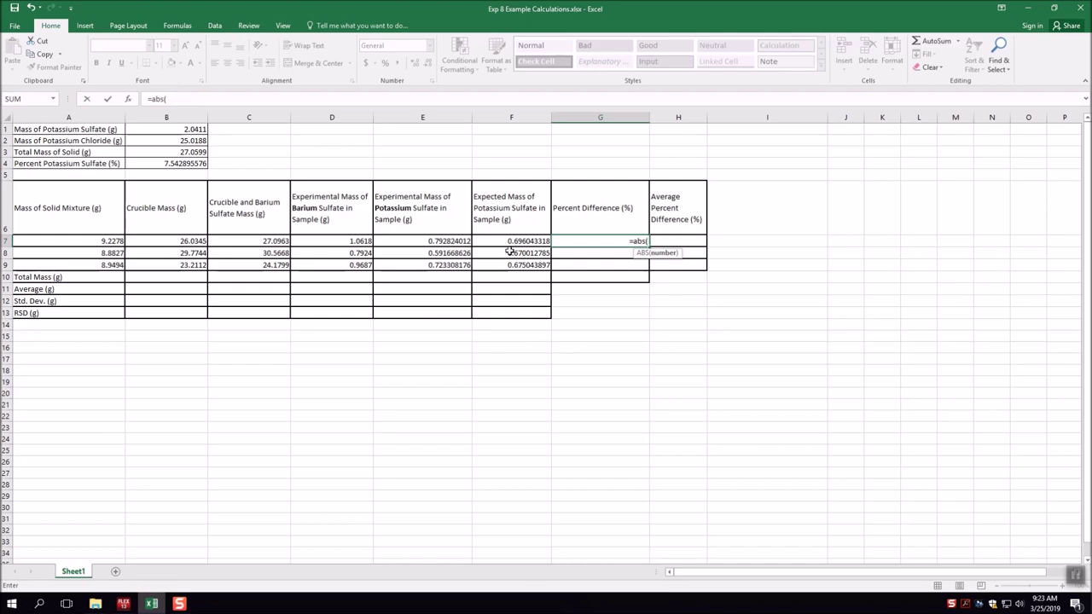
pyautogui.click(513, 240)
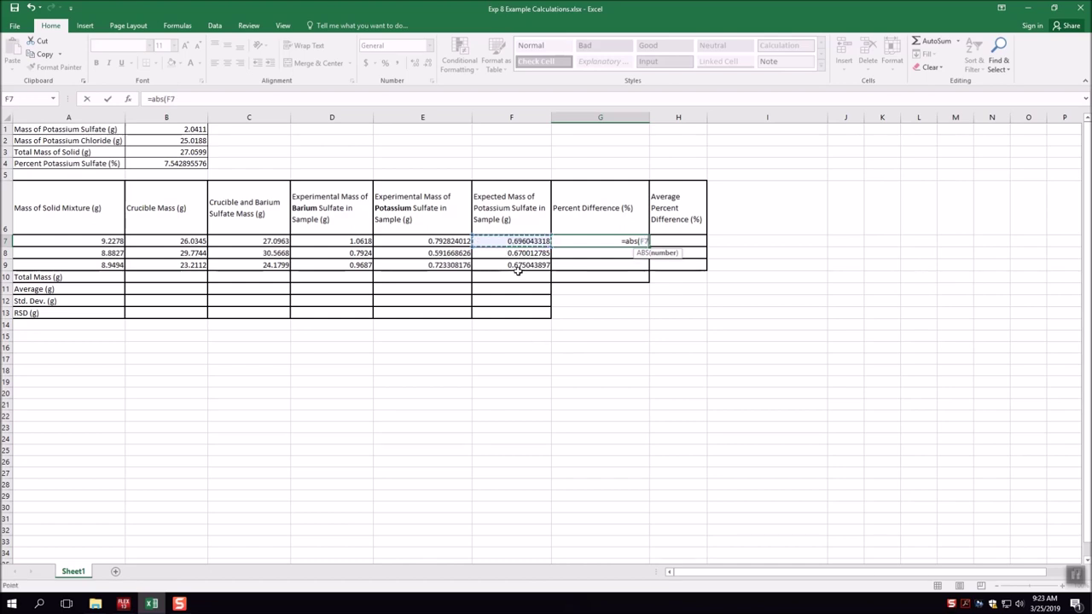
pyautogui.write('-')
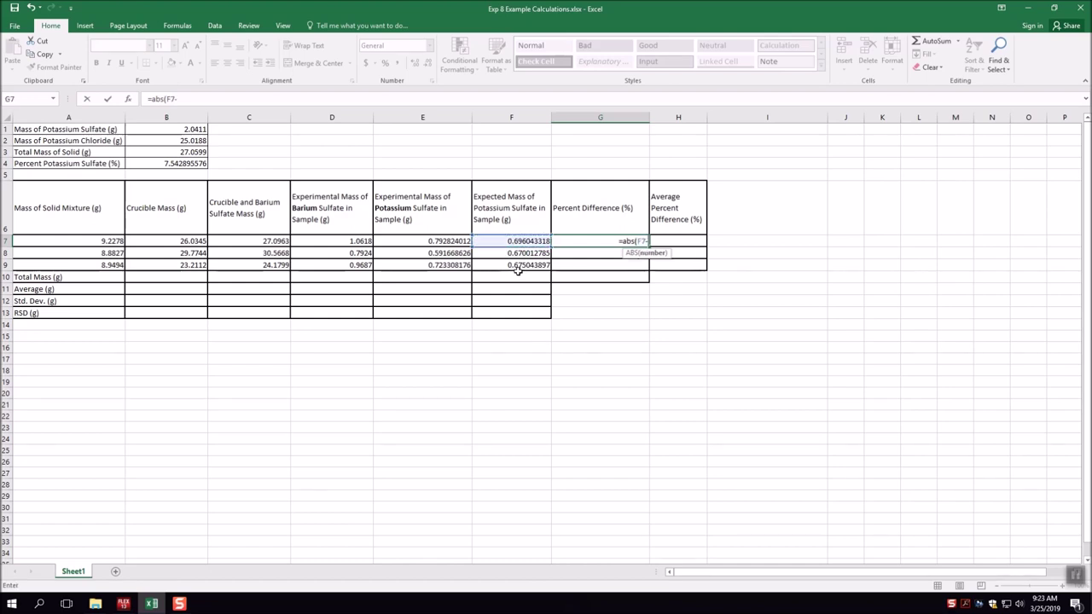
pyautogui.click(425, 234)
pyautogui.write(')/')
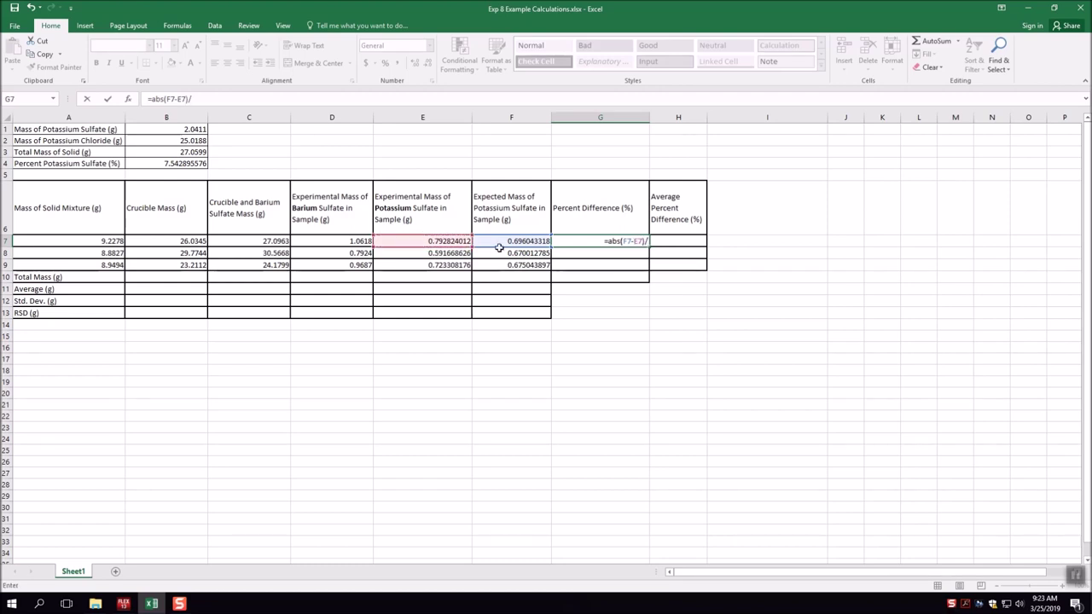
pyautogui.click(498, 243)
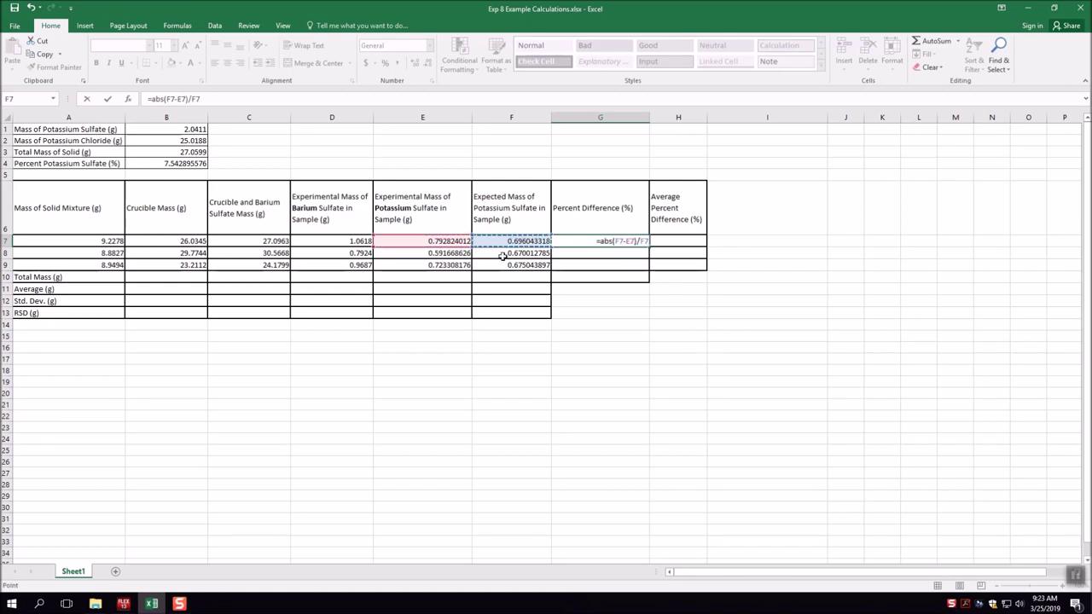
pyautogui.write('*100')
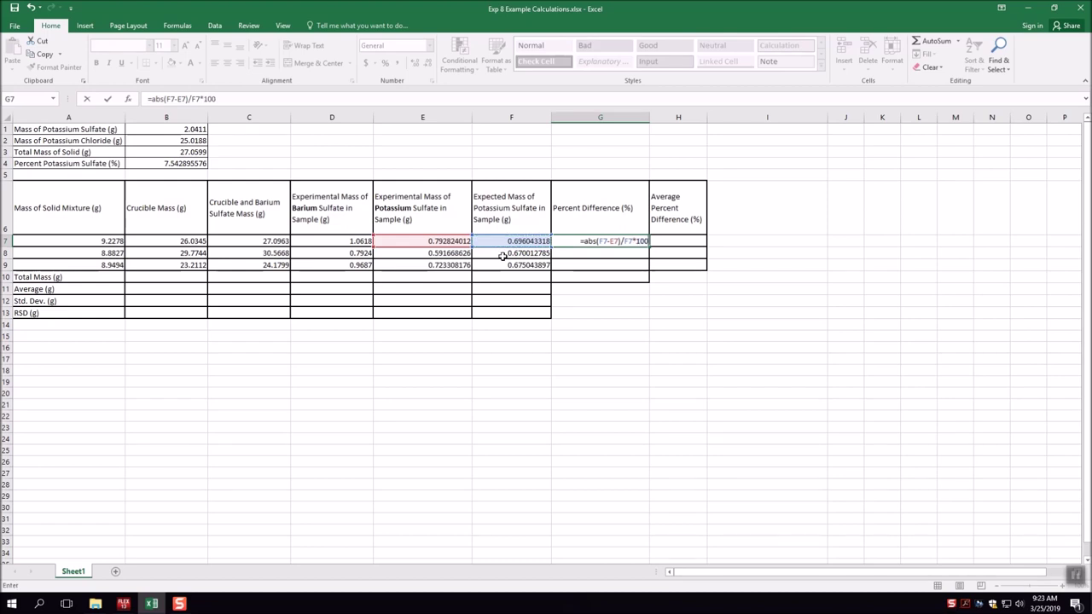
pyautogui.press('Return')
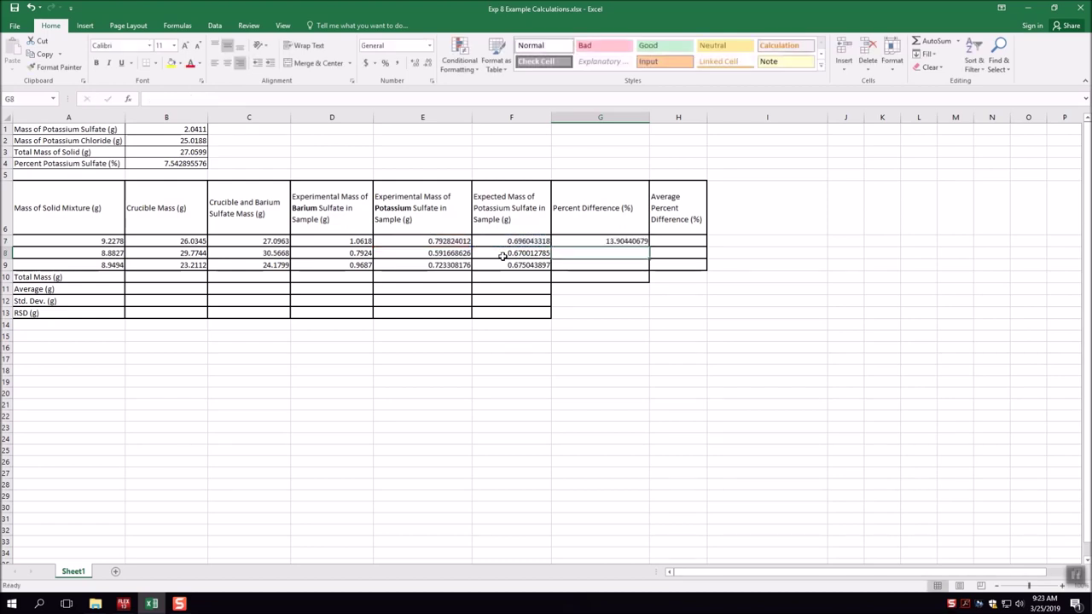
pyautogui.click(631, 244)
pyautogui.moveTo(650, 249); pyautogui.dragTo(650, 270)
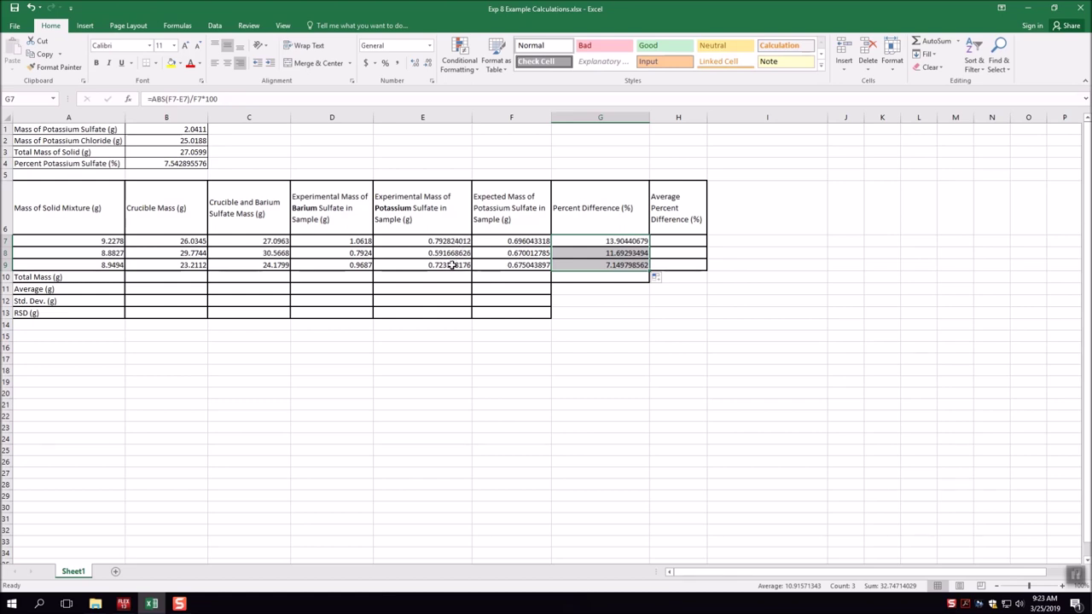
# - Calculate the average percent difference in H7 with the AVERAGE function over G7:G9
pyautogui.press('XF86AudioLowerVolume')
pyautogui.click(684, 242)
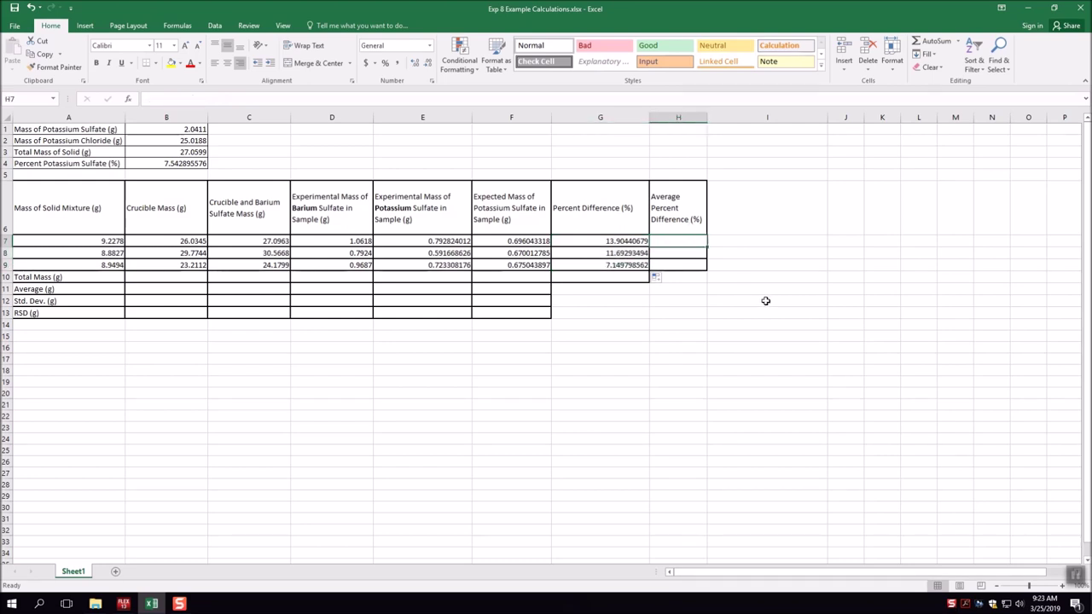
pyautogui.write('=average(')
pyautogui.moveTo(621, 241); pyautogui.dragTo(621, 265)
pyautogui.press('Return')
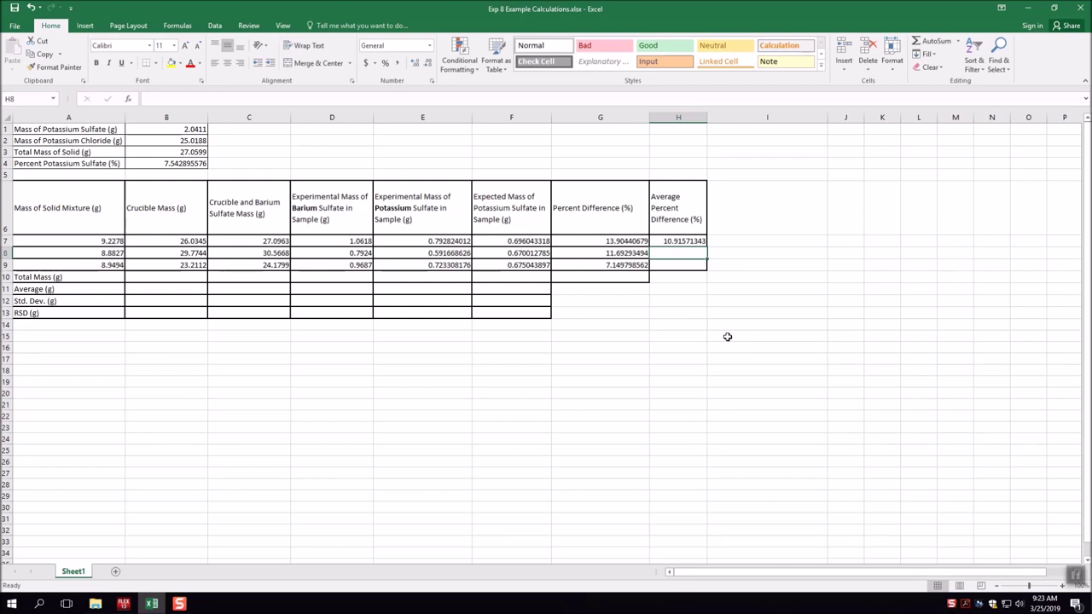
# - Total the experimental potassium sulfate masses in E10 with the SUM function over E7:E9
pyautogui.click(499, 278)
pyautogui.press('Left')
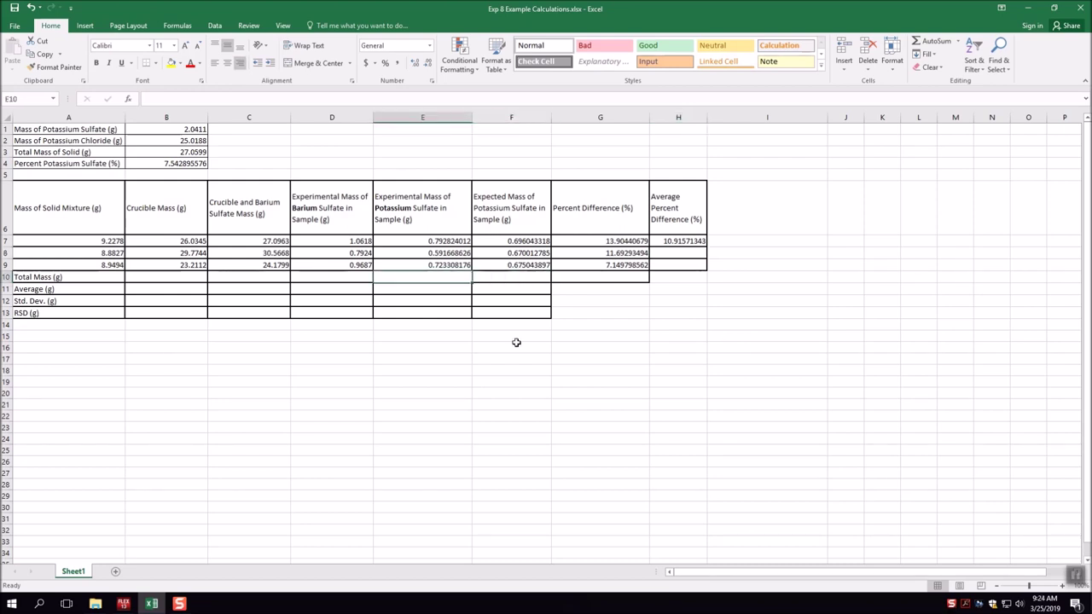
pyautogui.write('=')
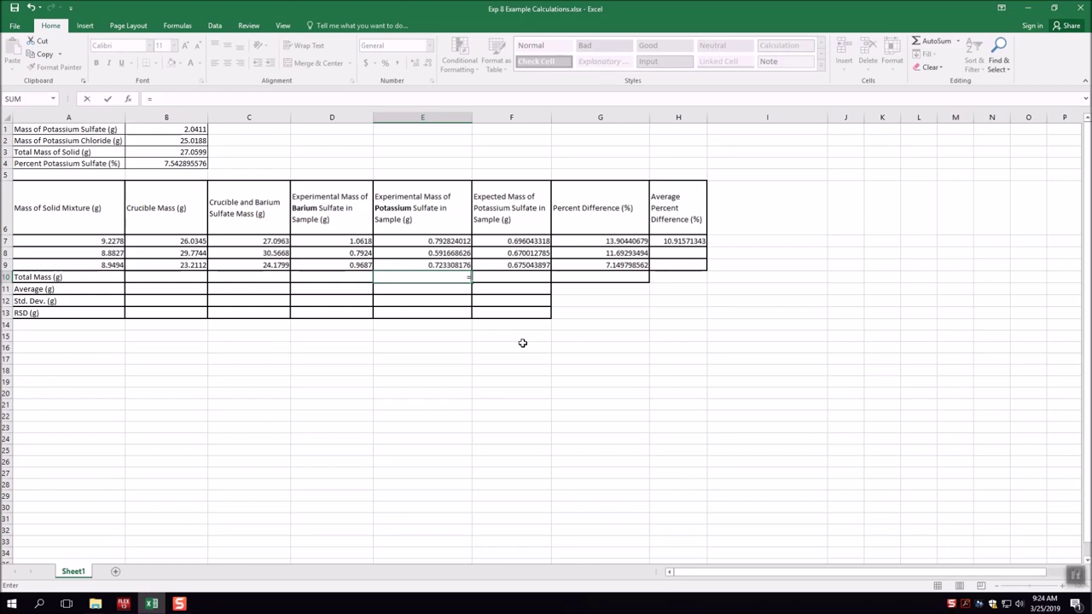
pyautogui.write('sum')
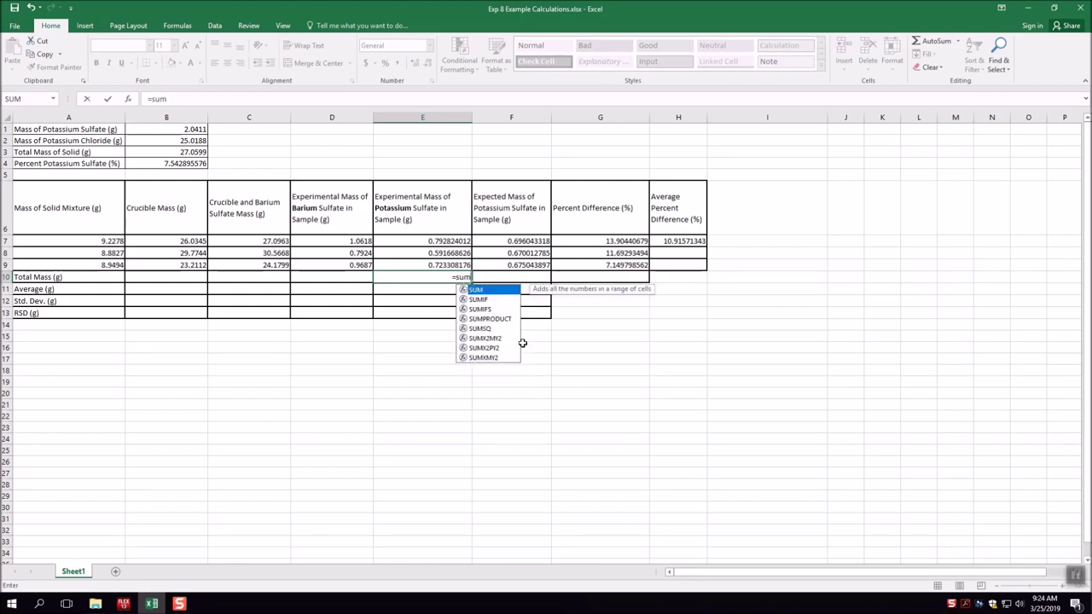
pyautogui.write('(')
pyautogui.moveTo(452, 242); pyautogui.dragTo(452, 266)
pyautogui.press('Return')
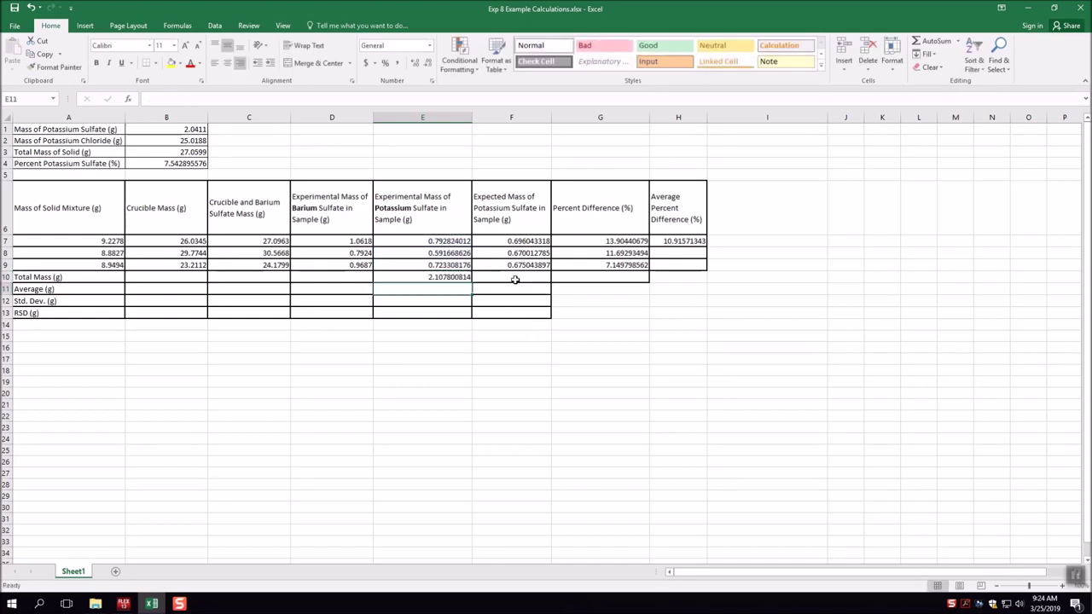
# - Total the expected potassium sulfate masses in F10 with the formula =SUM(F7:F9)
pyautogui.click(516, 280)
pyautogui.write('=')
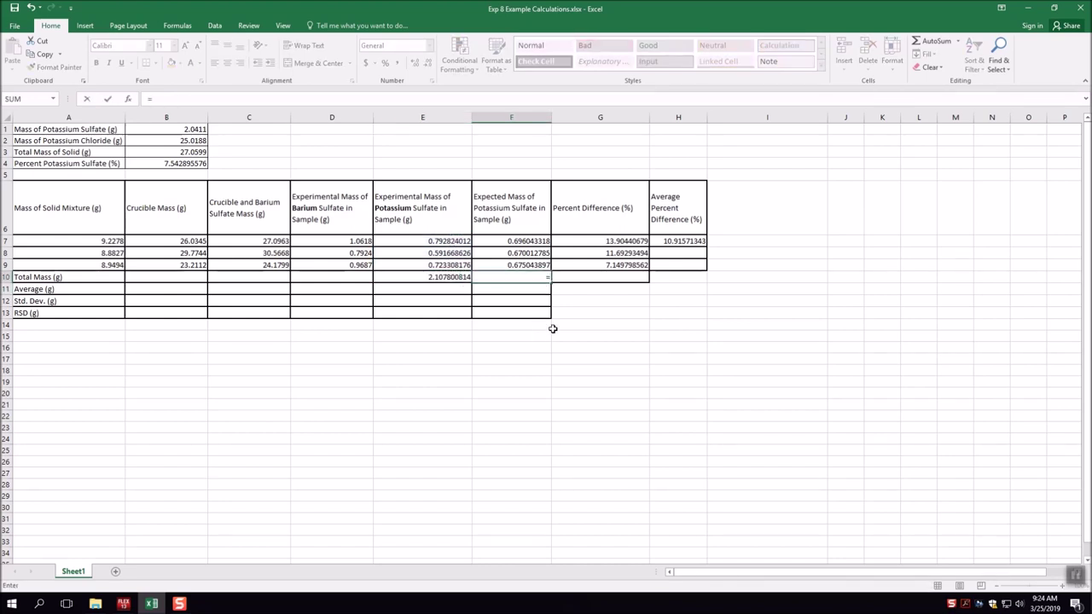
pyautogui.write('sum*')
pyautogui.press('BackSpace')
pyautogui.write('(')
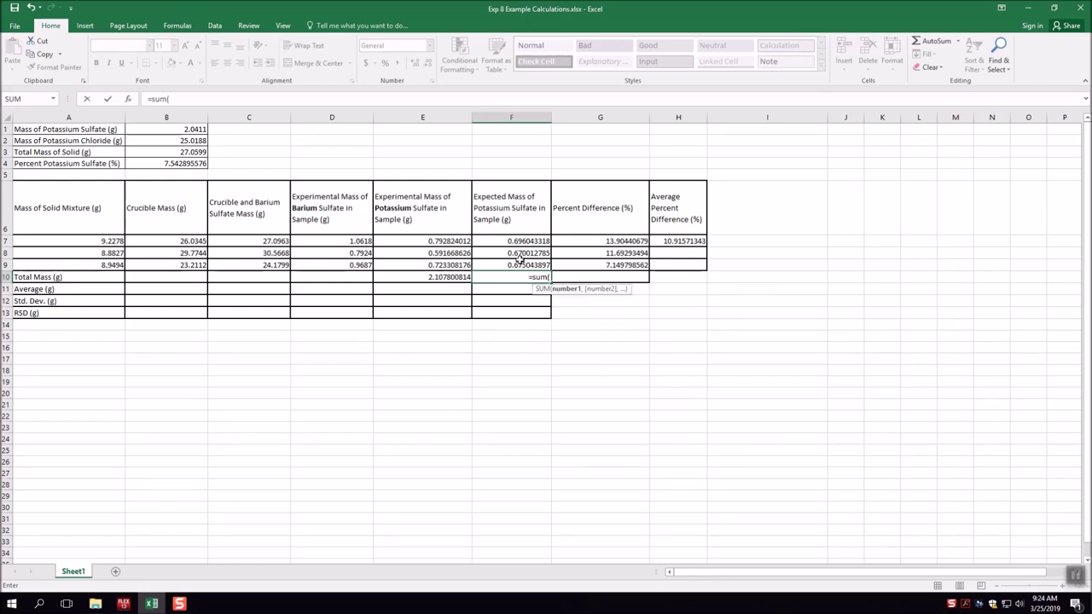
pyautogui.moveTo(516, 242); pyautogui.dragTo(517, 266)
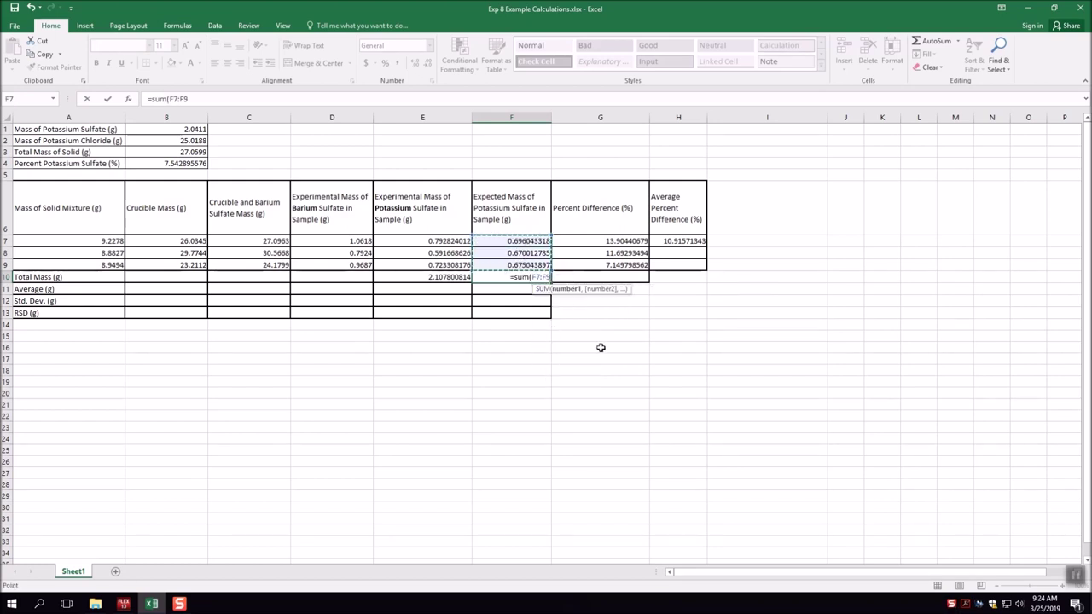
pyautogui.press('Return')
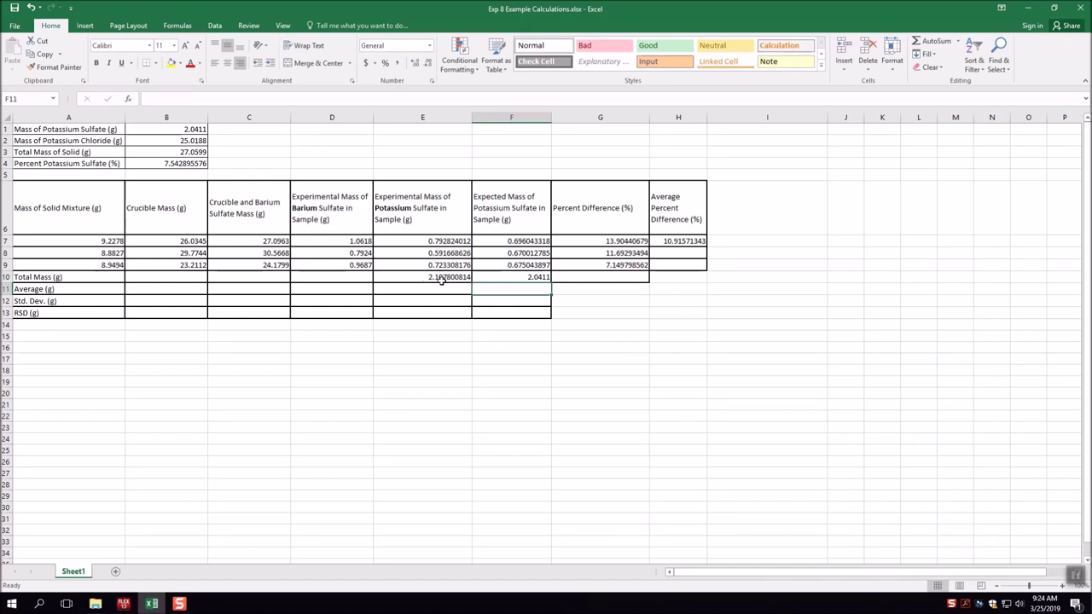
# - Fill the percent difference formula from G9 down to G10 for the total mass row
pyautogui.click(589, 277)
pyautogui.click(602, 263)
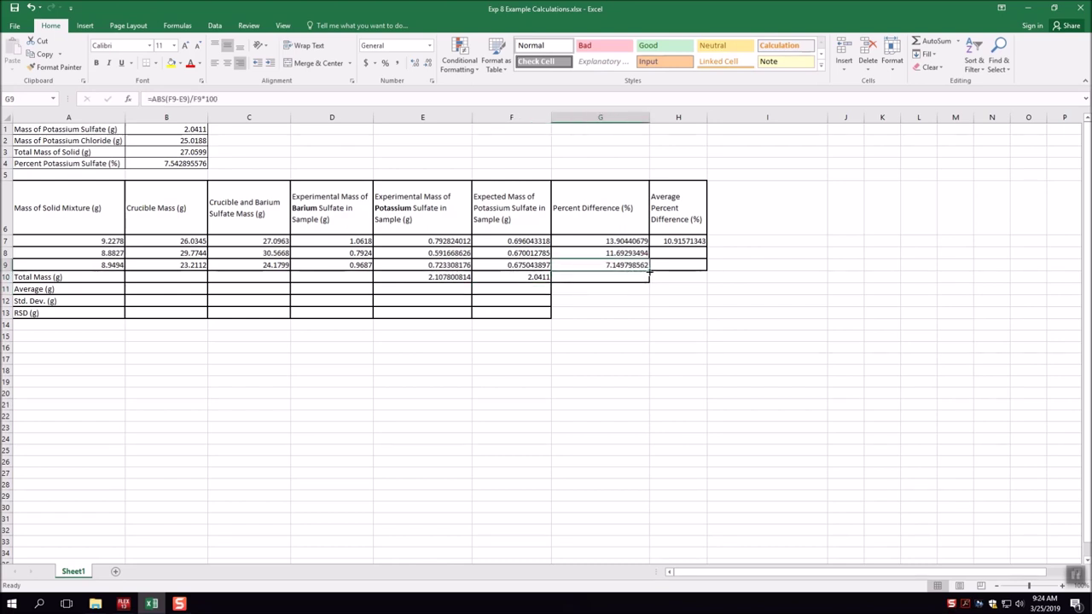
pyautogui.moveTo(649, 271); pyautogui.dragTo(650, 282)
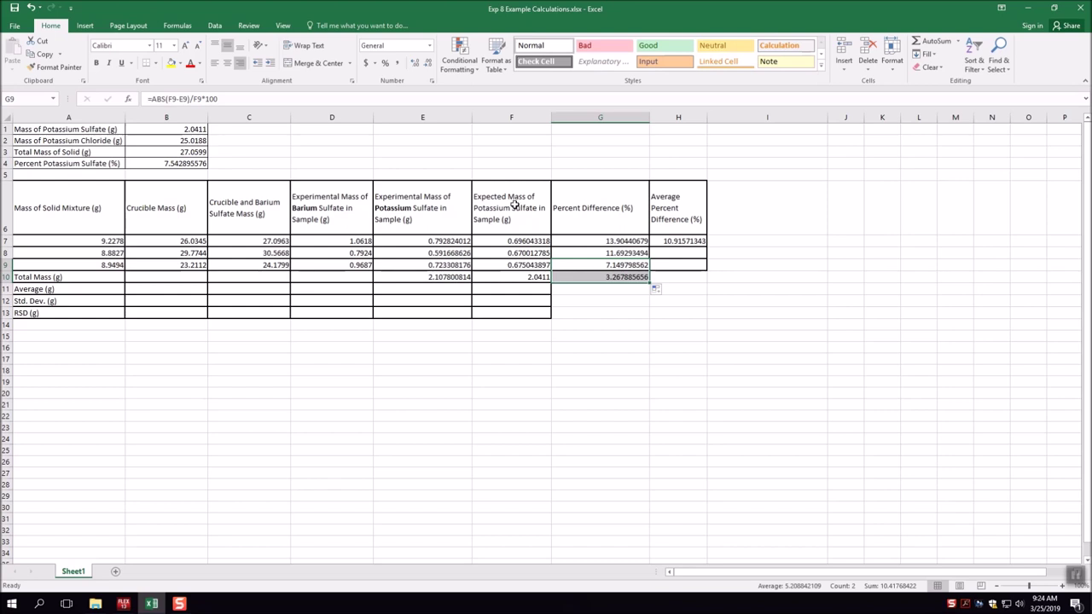
# - Calculate the average experimental potassium sulfate mass in E11 with the AVERAGE function over E7:E9
pyautogui.click(417, 289)
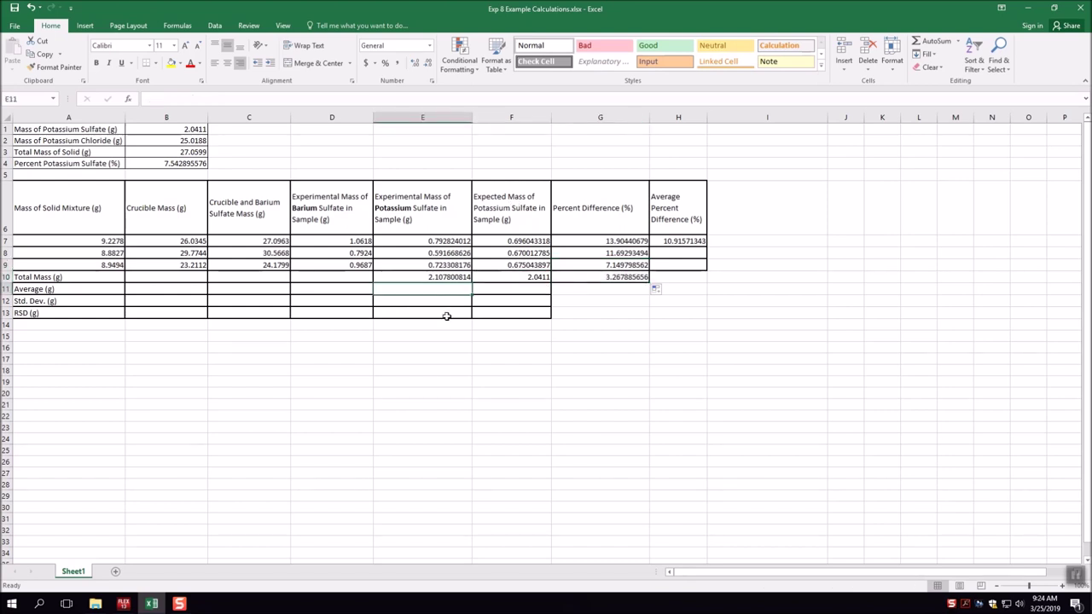
pyautogui.write('=')
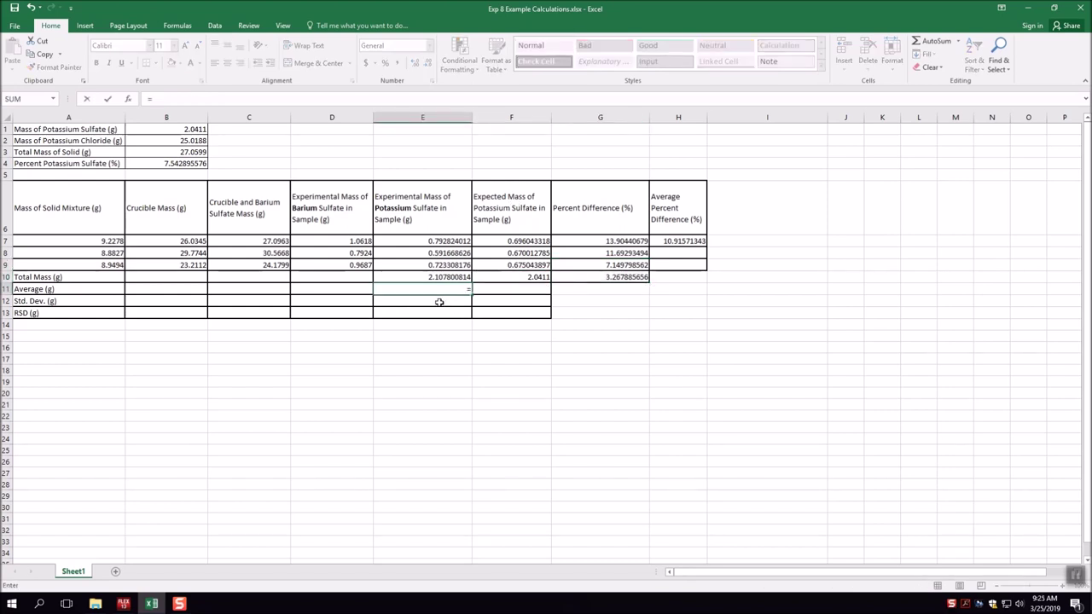
pyautogui.write('average(')
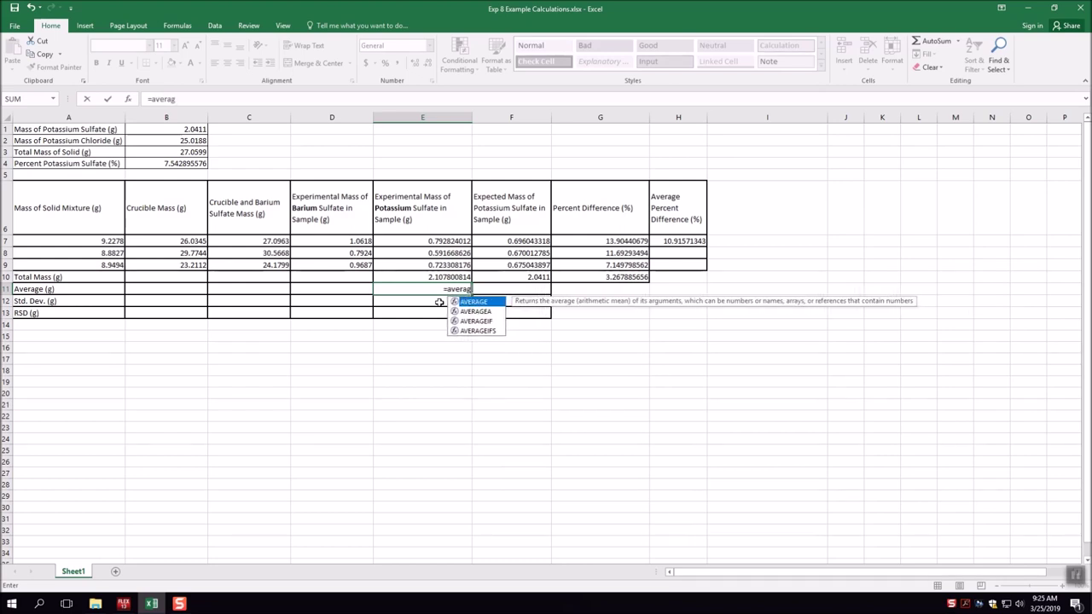
pyautogui.moveTo(443, 242); pyautogui.dragTo(444, 265)
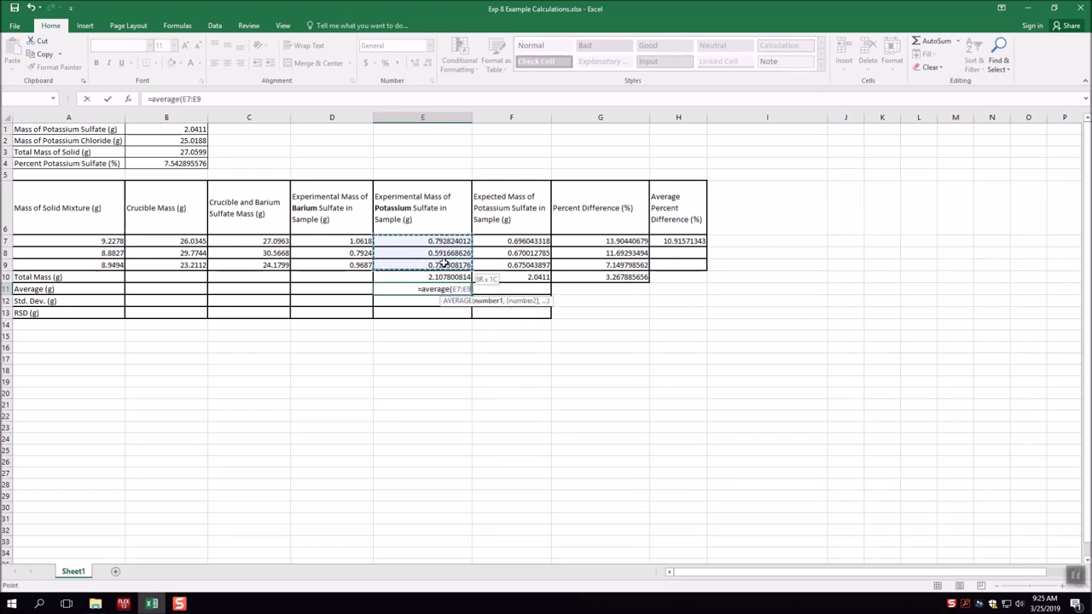
pyautogui.press('Return')
pyautogui.click(532, 290)
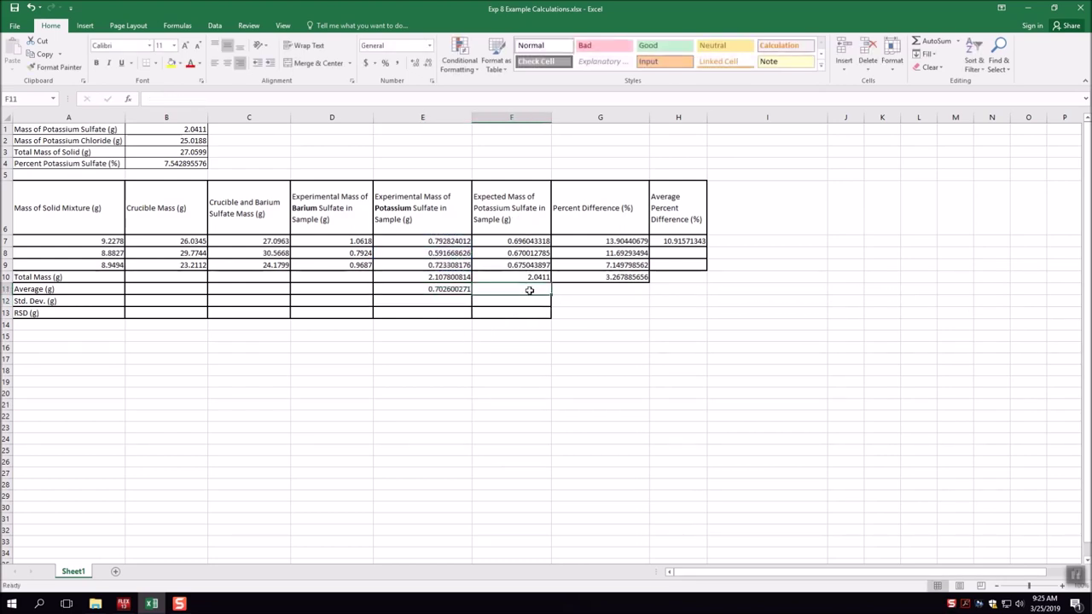
pyautogui.write('=average')
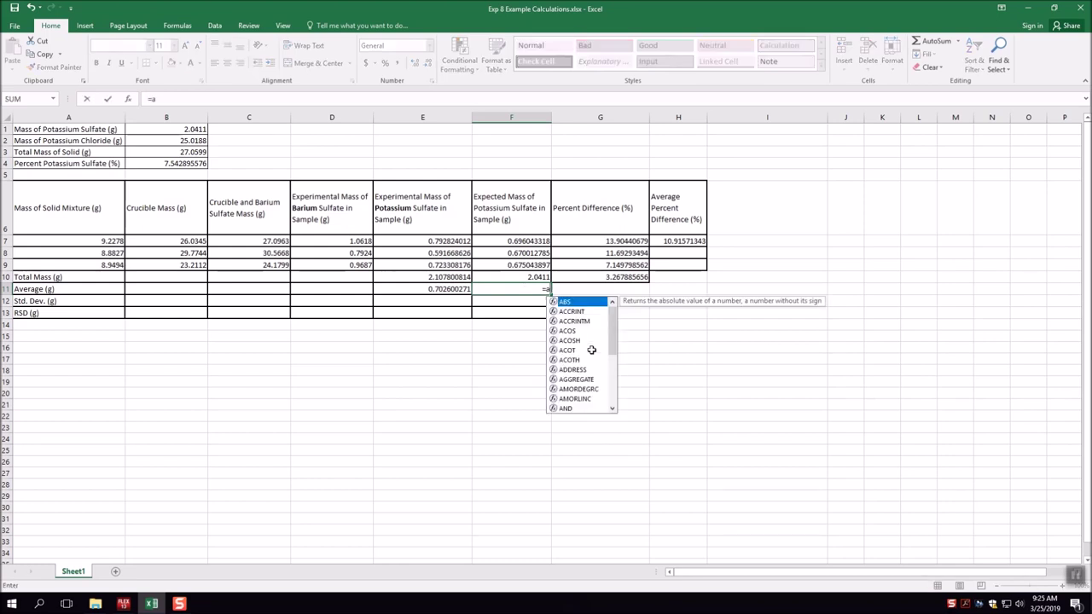
pyautogui.press('BackSpace')
pyautogui.press('BackSpace')
pyautogui.press('BackSpace')
pyautogui.press('BackSpace')
pyautogui.press('BackSpace')
pyautogui.press('BackSpace')
pyautogui.press('BackSpace')
pyautogui.press('BackSpace')
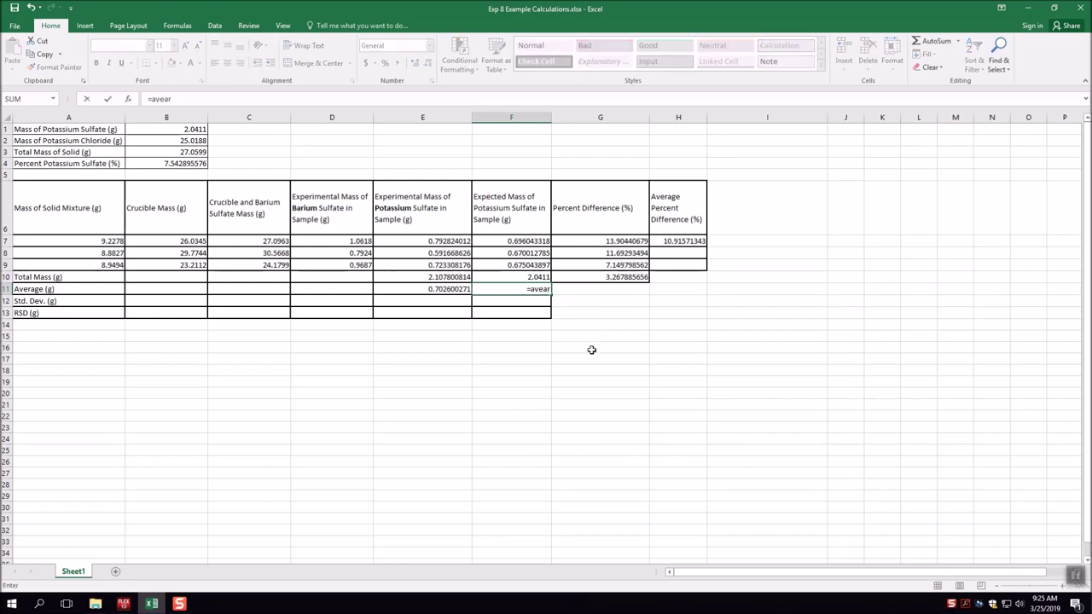
pyautogui.click(574, 326)
# - Fill the average formula from E11 across to F11 for the expected potassium sulfate masses
pyautogui.click(462, 288)
pyautogui.moveTo(471, 295); pyautogui.dragTo(553, 308)
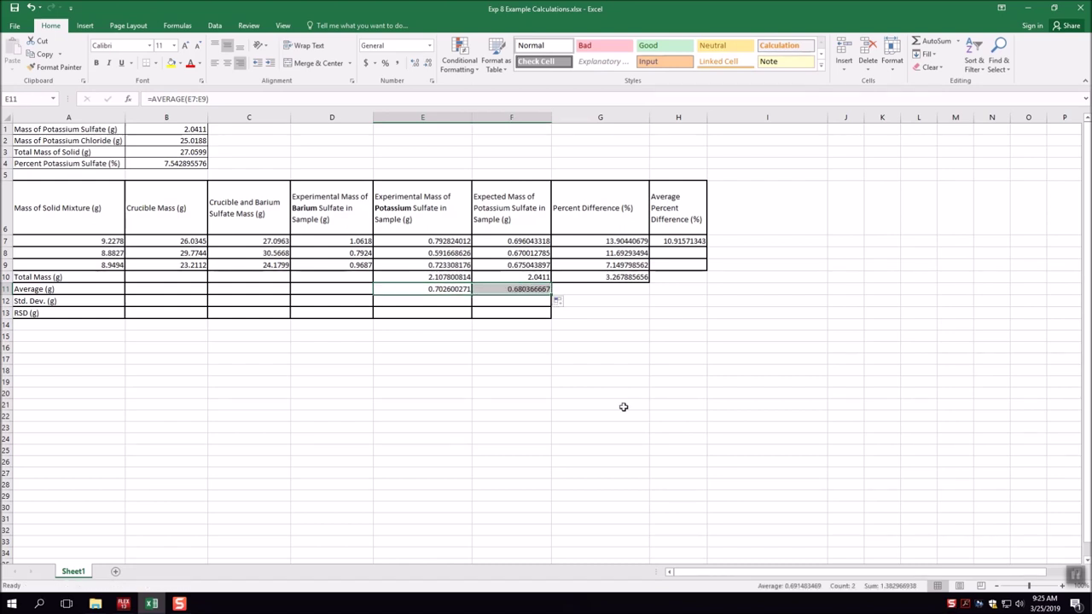
pyautogui.click(624, 407)
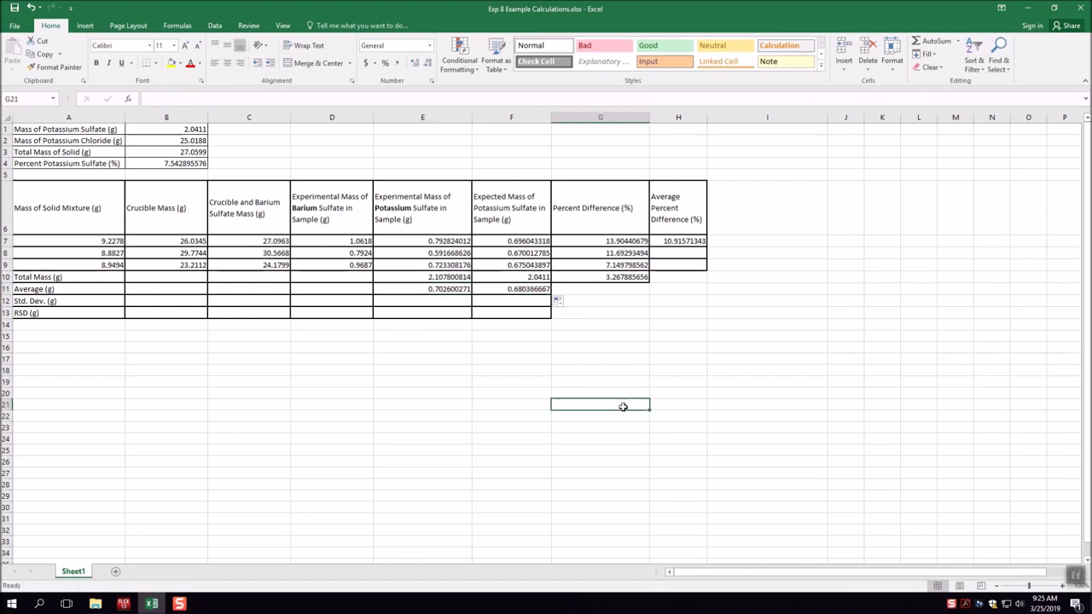
# - Calculate the standard deviation of the experimental potassium sulfate masses in E12 with the STDEV function over E7:E9
pyautogui.click(458, 304)
pyautogui.write('=sta')
pyautogui.press('BackSpace')
pyautogui.write('dev')
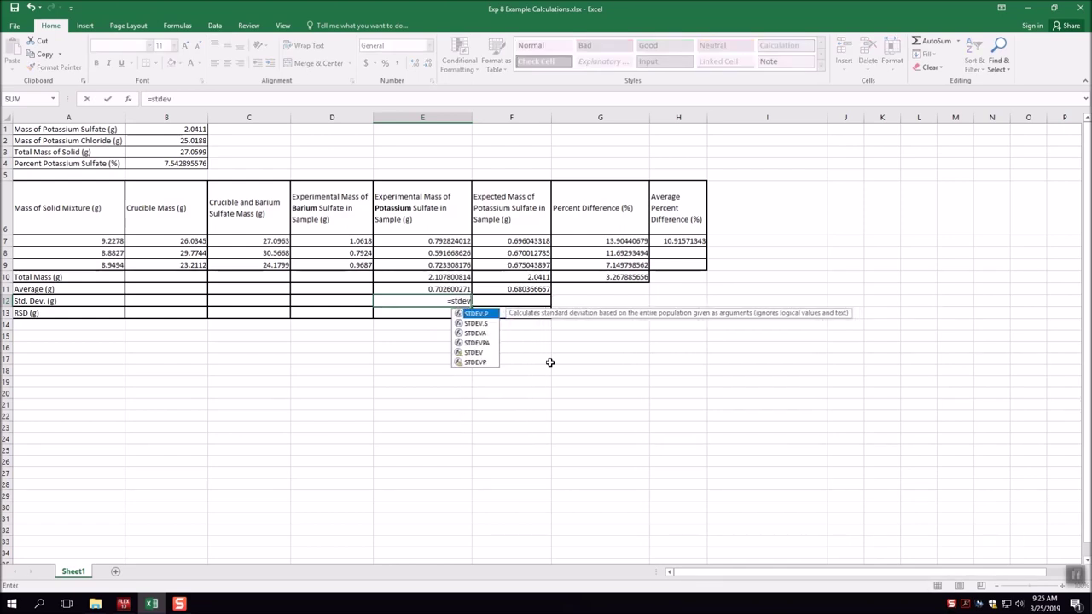
pyautogui.write('(')
pyautogui.moveTo(453, 241); pyautogui.dragTo(452, 265)
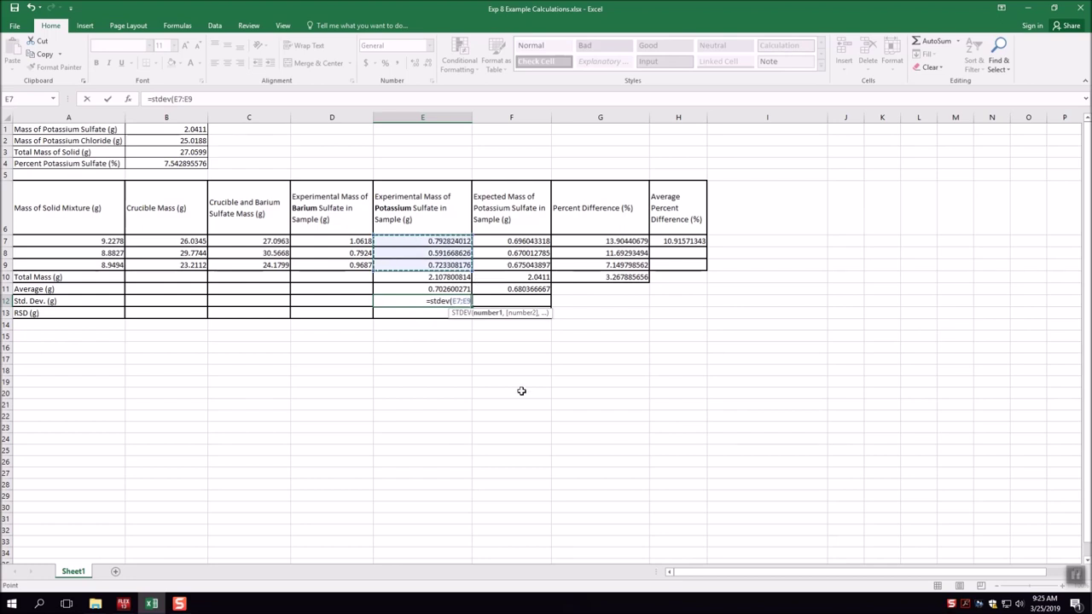
pyautogui.press('Return')
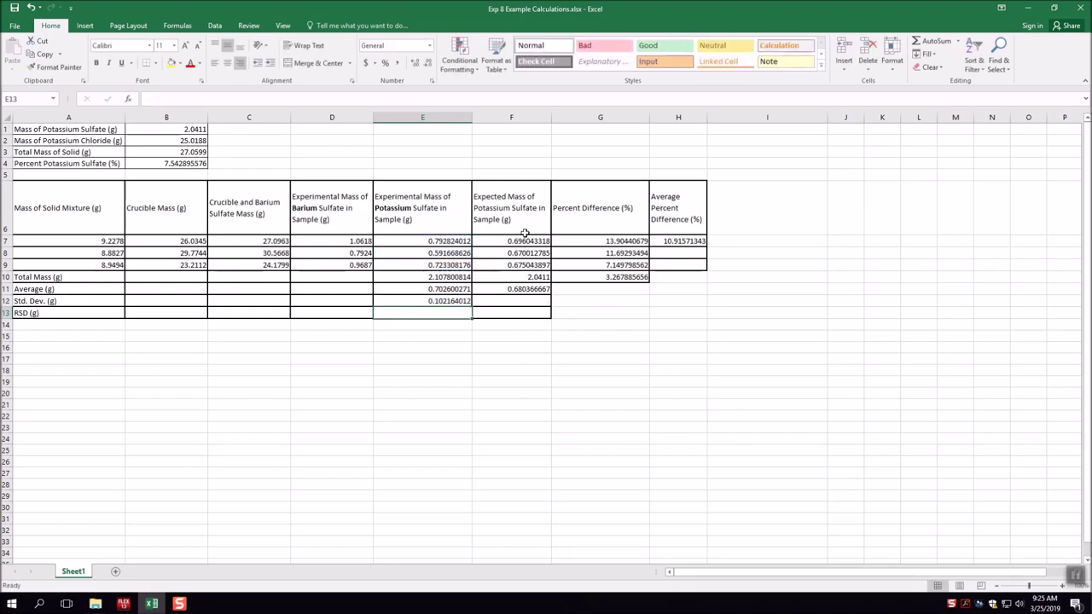
# - Fill the standard deviation formula from E12 across to F12 for the expected masses
pyautogui.click(517, 295)
pyautogui.click(470, 305)
pyautogui.moveTo(472, 309); pyautogui.dragTo(535, 311)
# - Calculate the relative standard deviation in E13 with the formula =E12/E11*1000 and fill it across to F13
pyautogui.press('Down')
pyautogui.write('=')
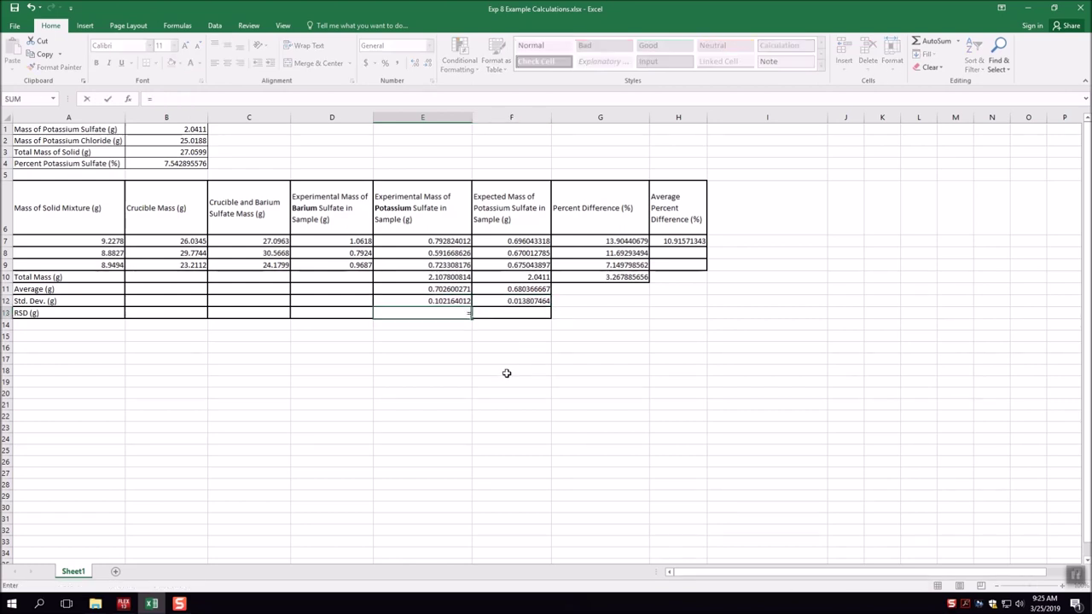
pyautogui.click(449, 301)
pyautogui.write('/')
pyautogui.click(450, 289)
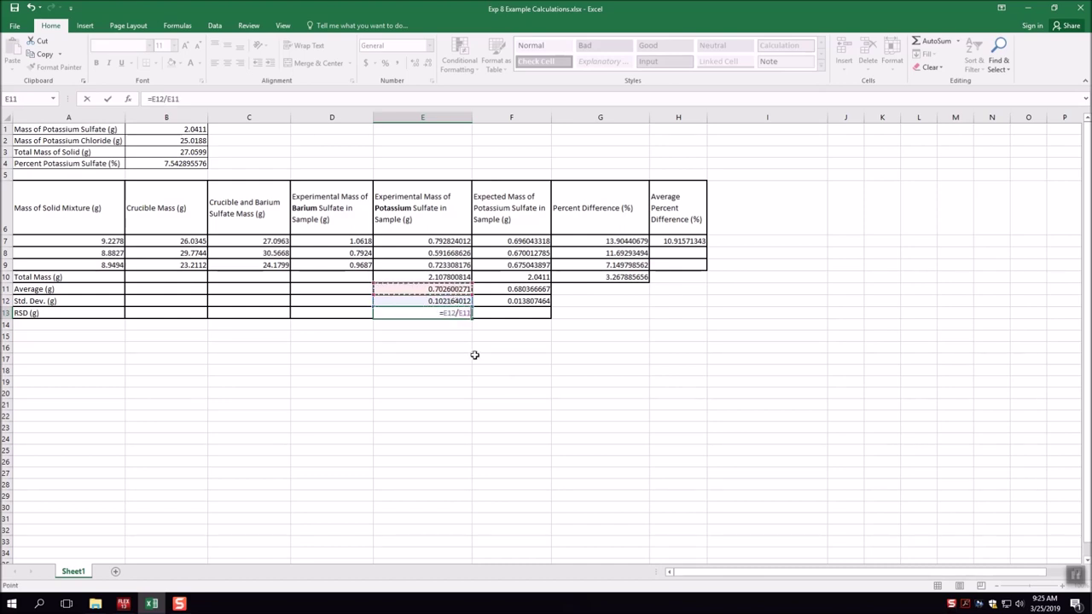
pyautogui.write('*1000')
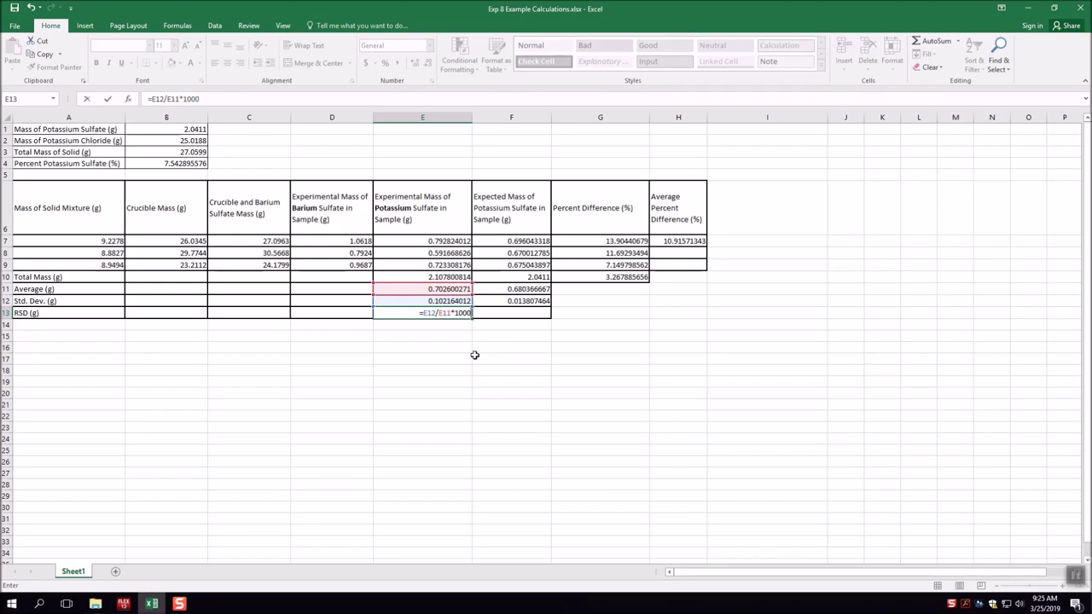
pyautogui.press('Return')
pyautogui.click(461, 315)
pyautogui.moveTo(473, 319); pyautogui.dragTo(539, 319)
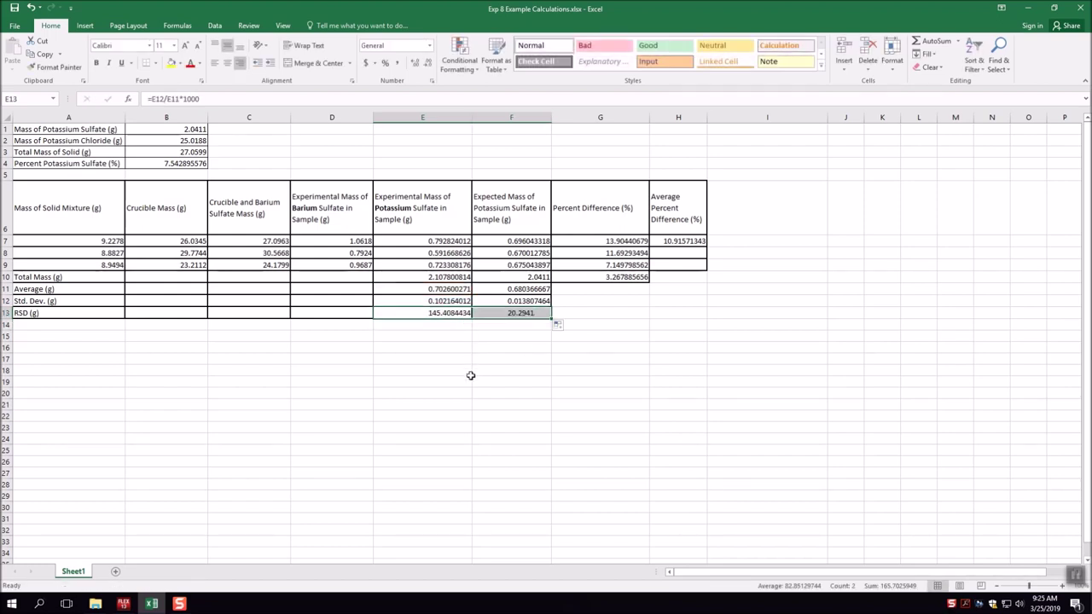
# - Change the unit in the A13 row label so that it reads RSD (PPT)
pyautogui.doubleClick(37, 317)
pyautogui.press('BackSpace')
pyautogui.write('PPT')
pyautogui.press('Return')
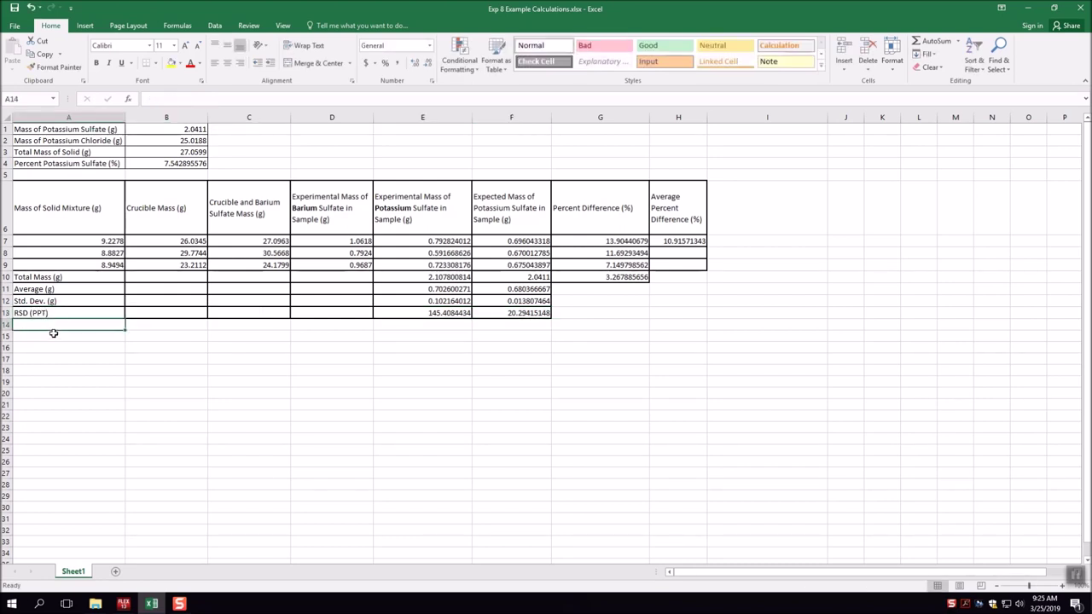